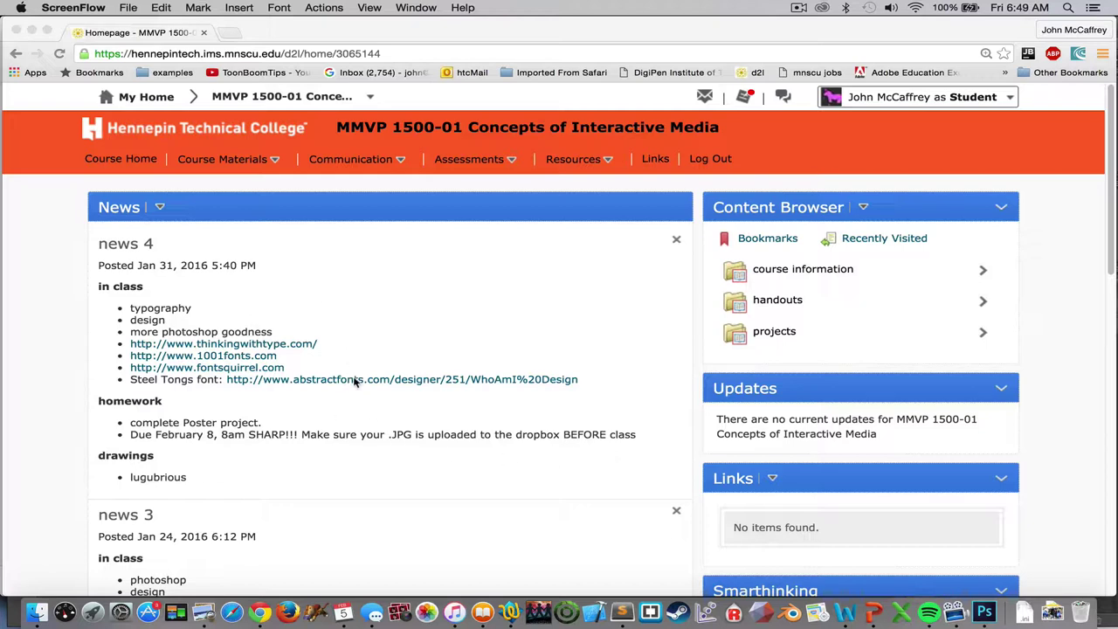
# Open the Steel Tongs font from the WhoAmI Design list on Abstract Fonts and view its character map
pyautogui.click(136, 384)
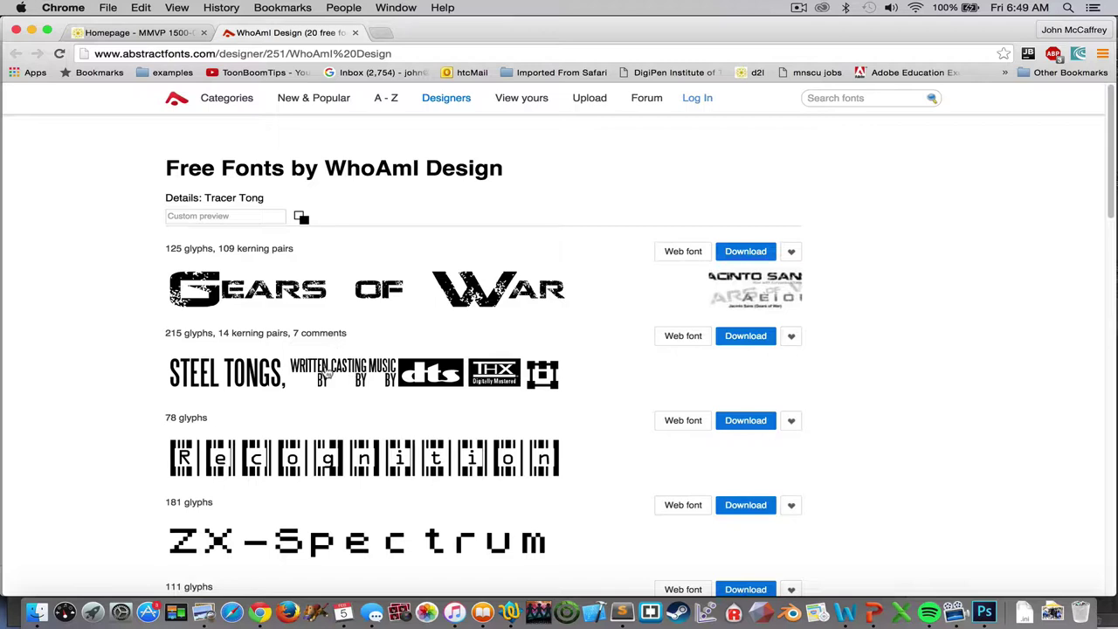
pyautogui.click(245, 373)
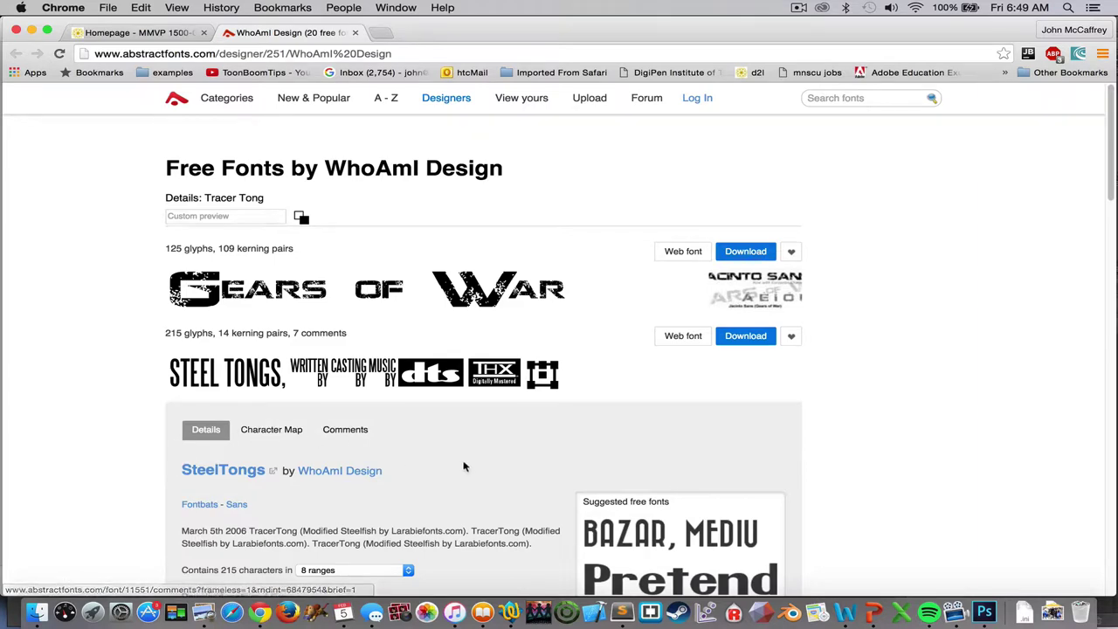
pyautogui.scroll(-2, 464, 465)
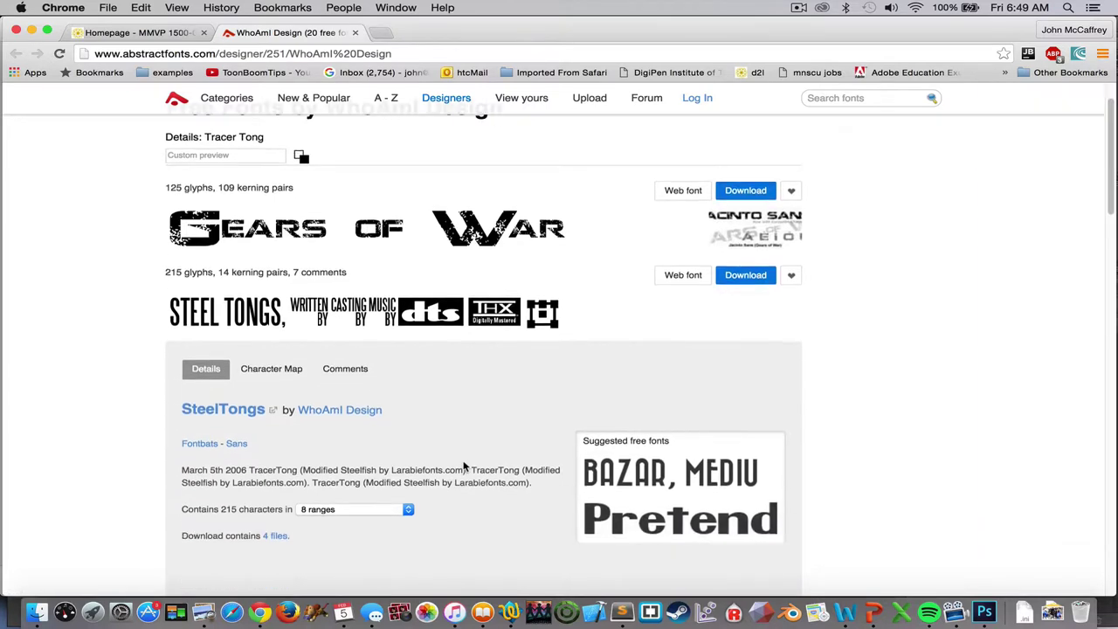
pyautogui.click(269, 369)
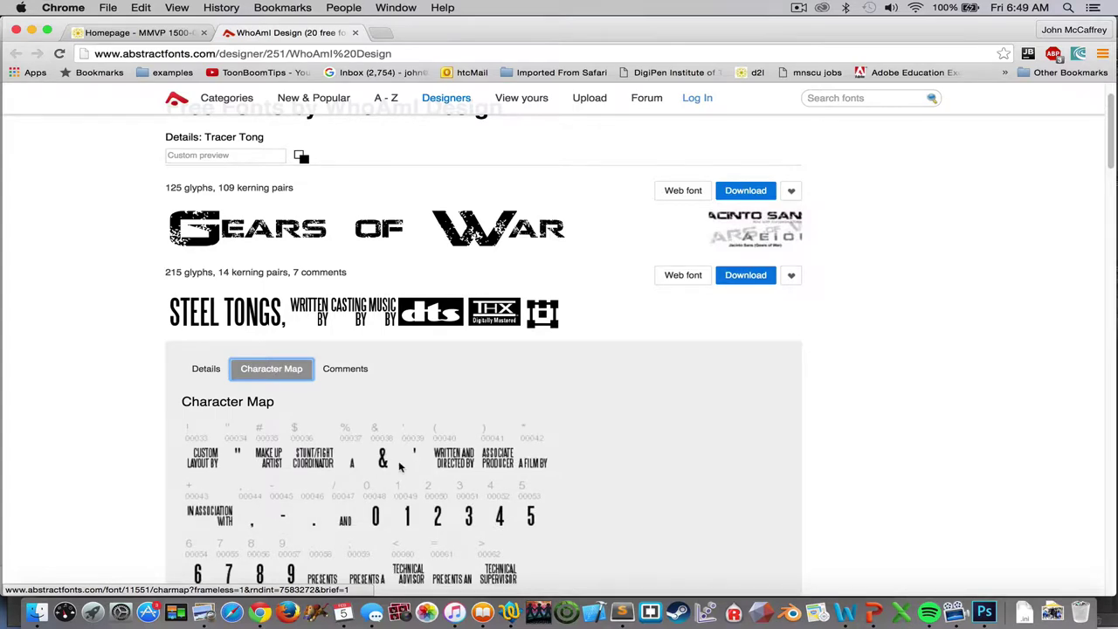
pyautogui.scroll(-5, 400, 468)
pyautogui.scroll(-5, 400, 468)
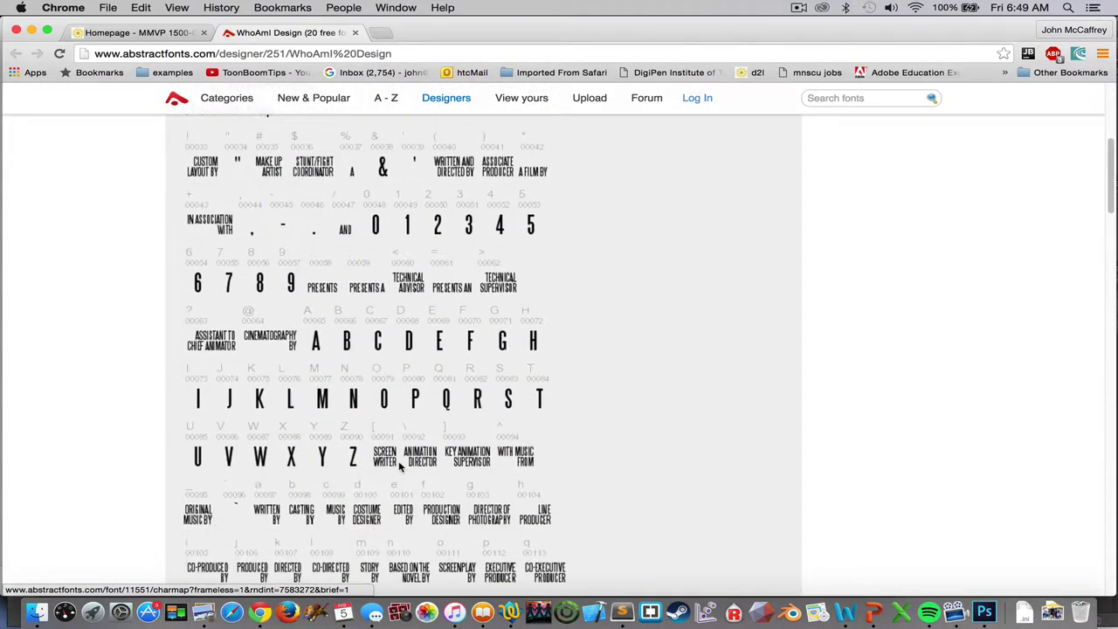
pyautogui.scroll(-1, 400, 467)
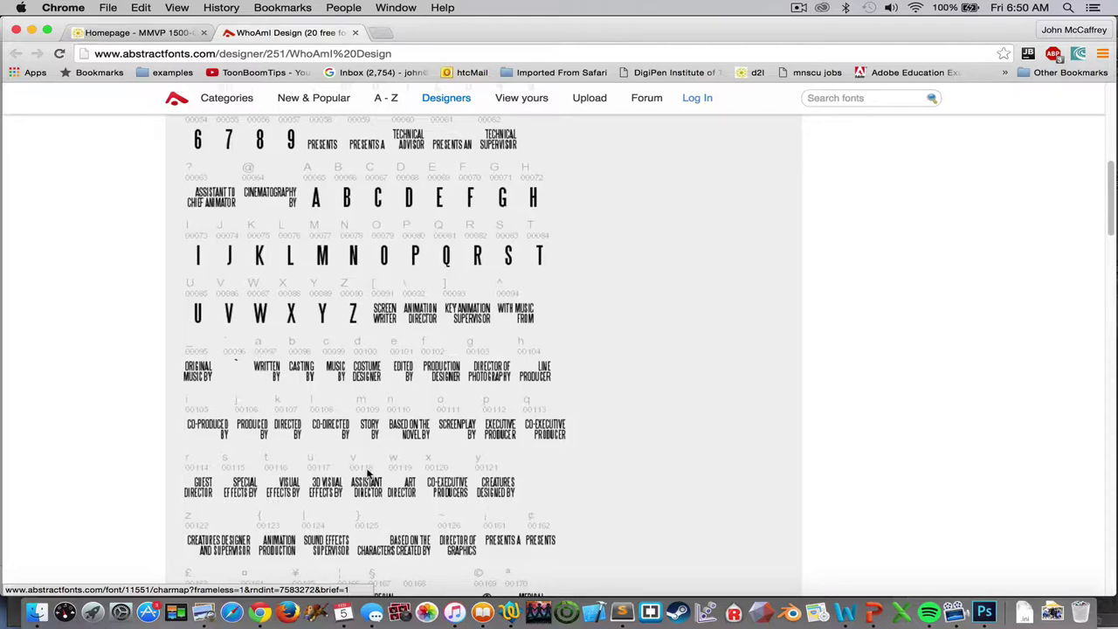
pyautogui.scroll(-2, 367, 472)
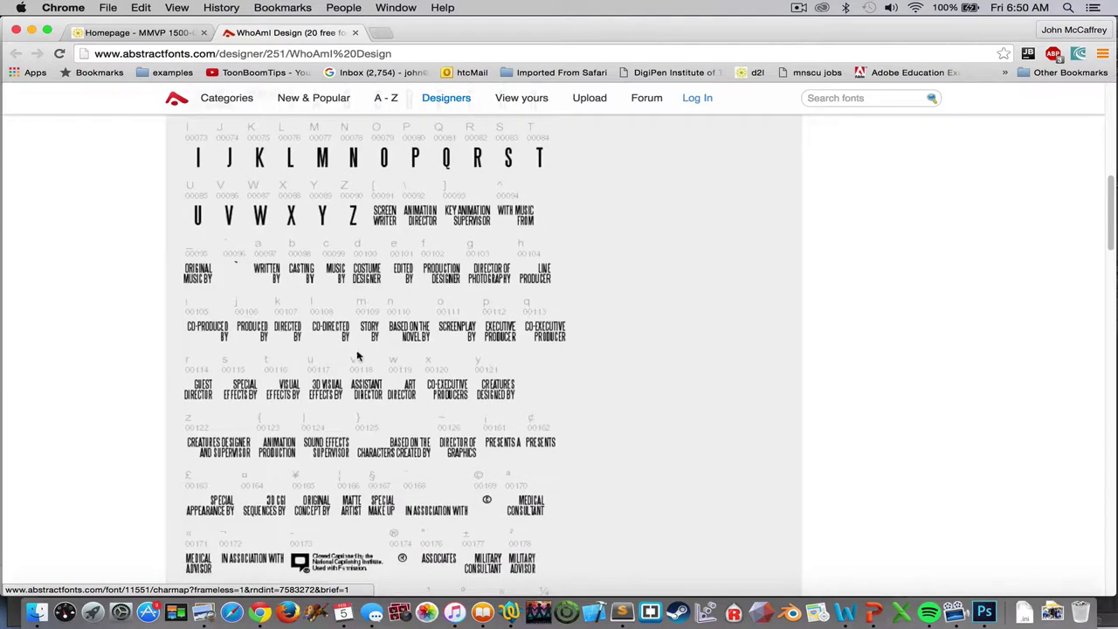
pyautogui.scroll(-2, 343, 460)
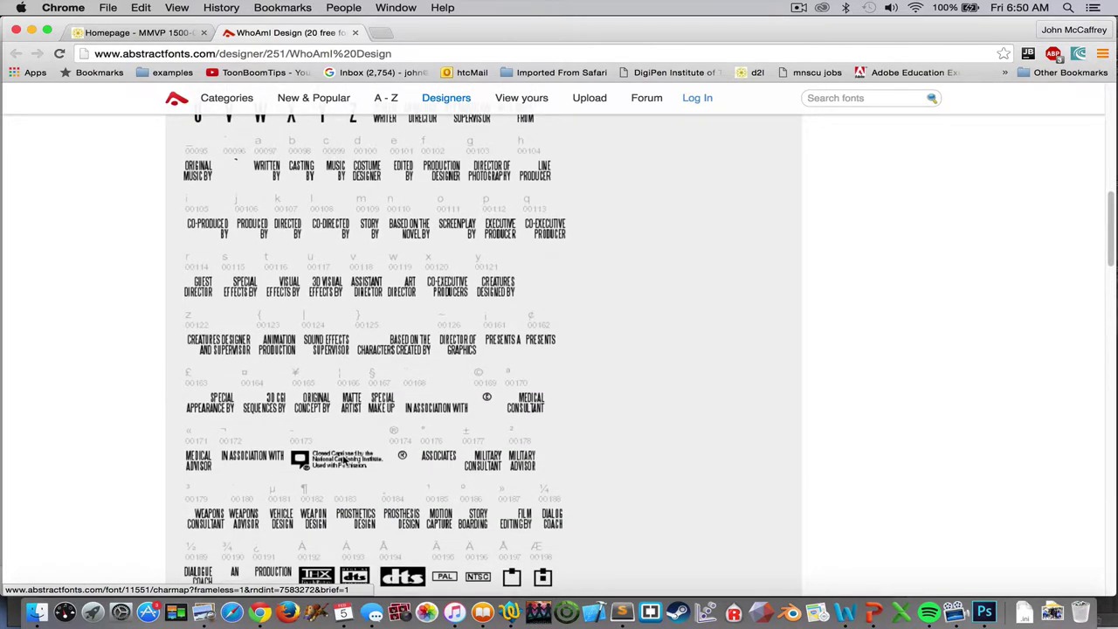
pyautogui.scroll(-2, 342, 460)
pyautogui.scroll(-1, 344, 460)
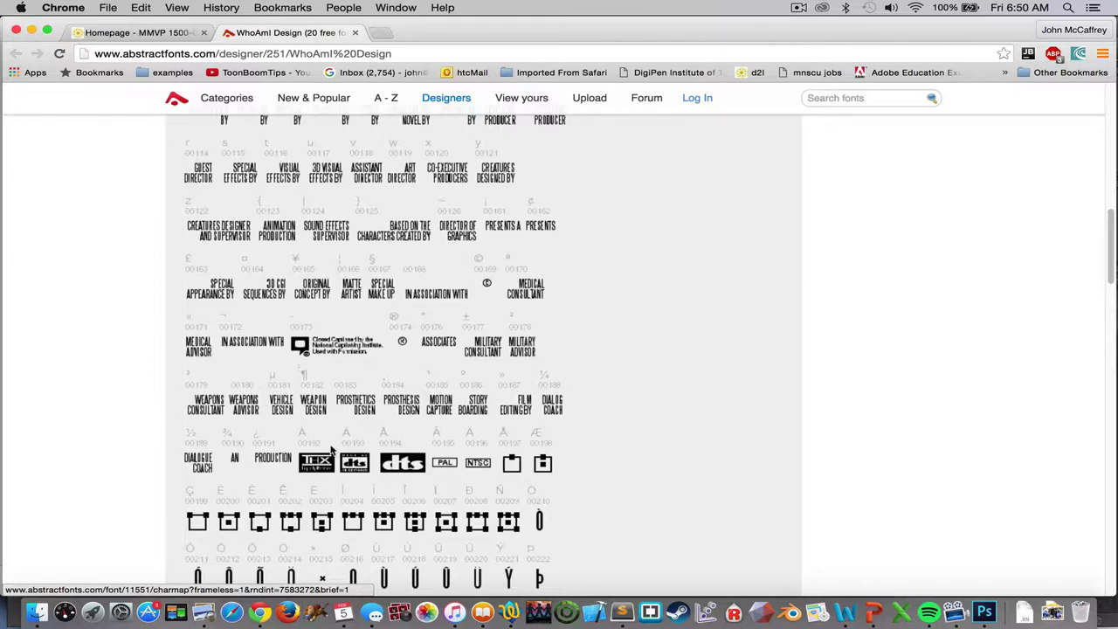
pyautogui.scroll(-5, 331, 450)
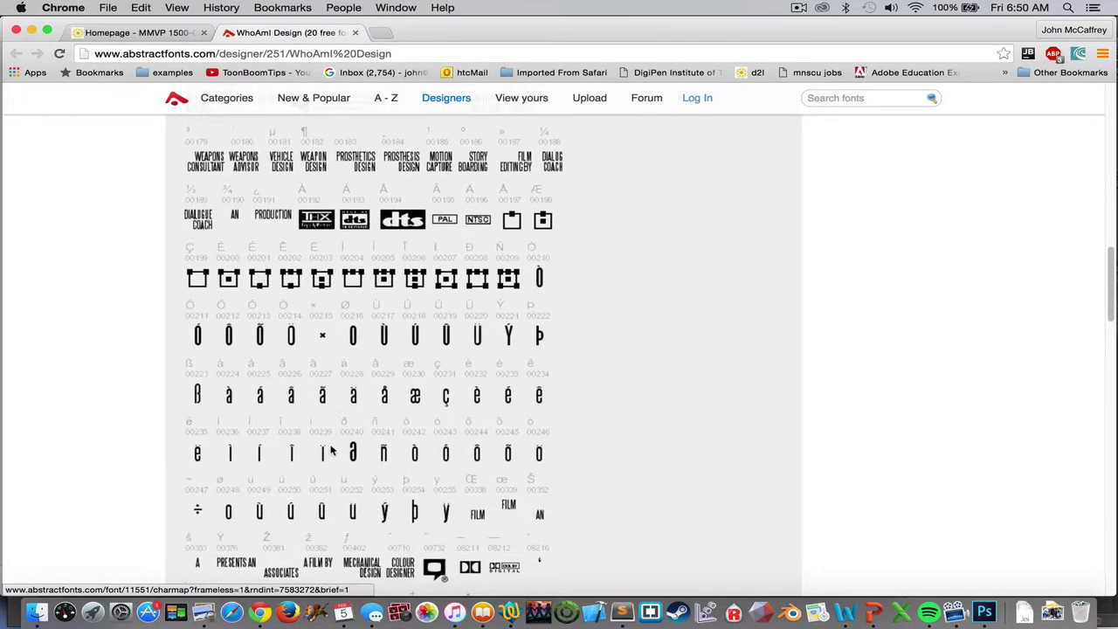
pyautogui.scroll(-4, 331, 450)
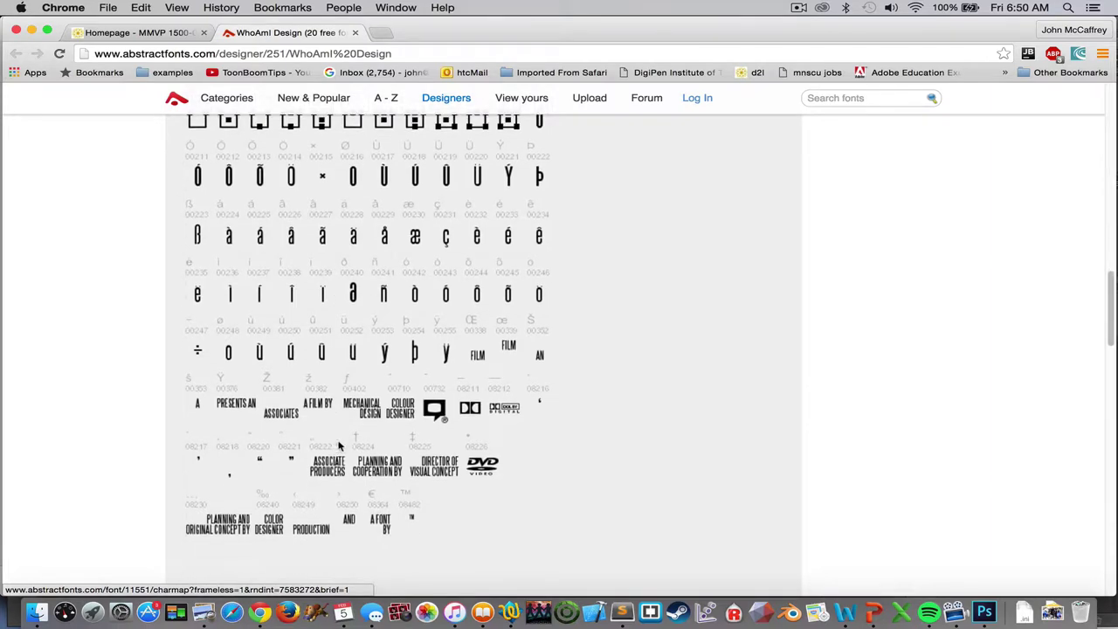
pyautogui.scroll(8, 292, 366)
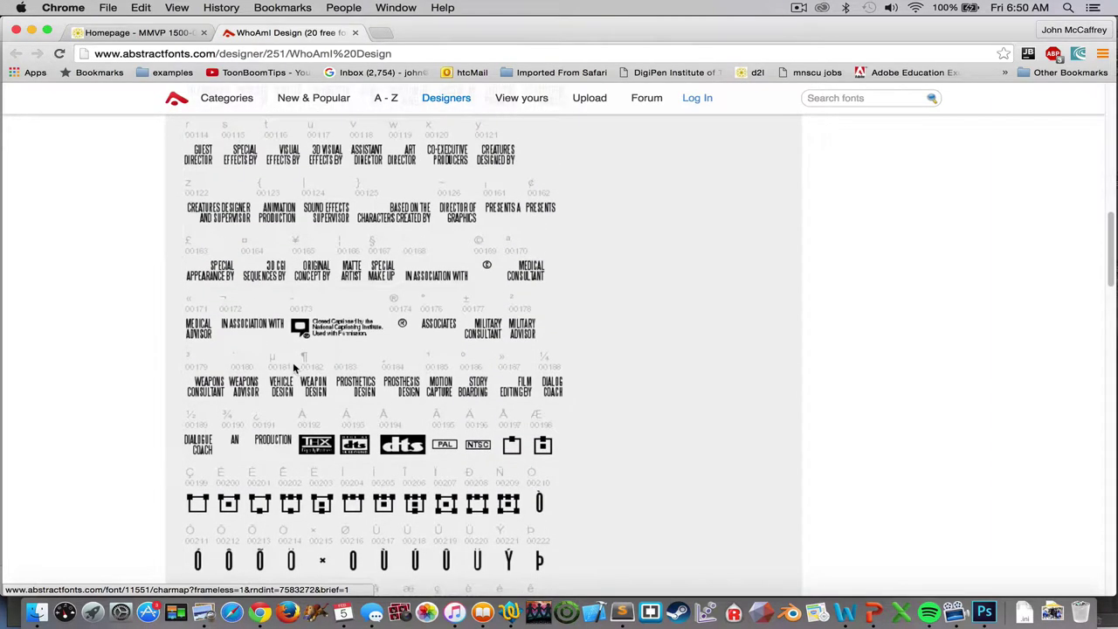
pyautogui.scroll(4, 293, 366)
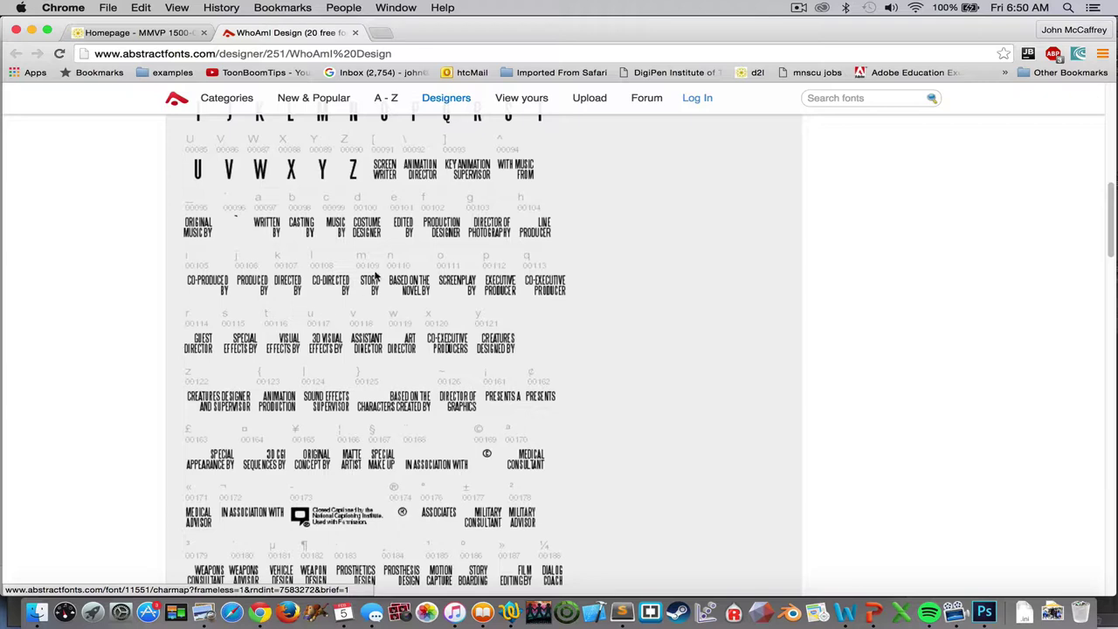
# Enable 'Show Keyboard & Character Viewers in menu bar' and open the Keyboard Viewer
pyautogui.click(121, 612)
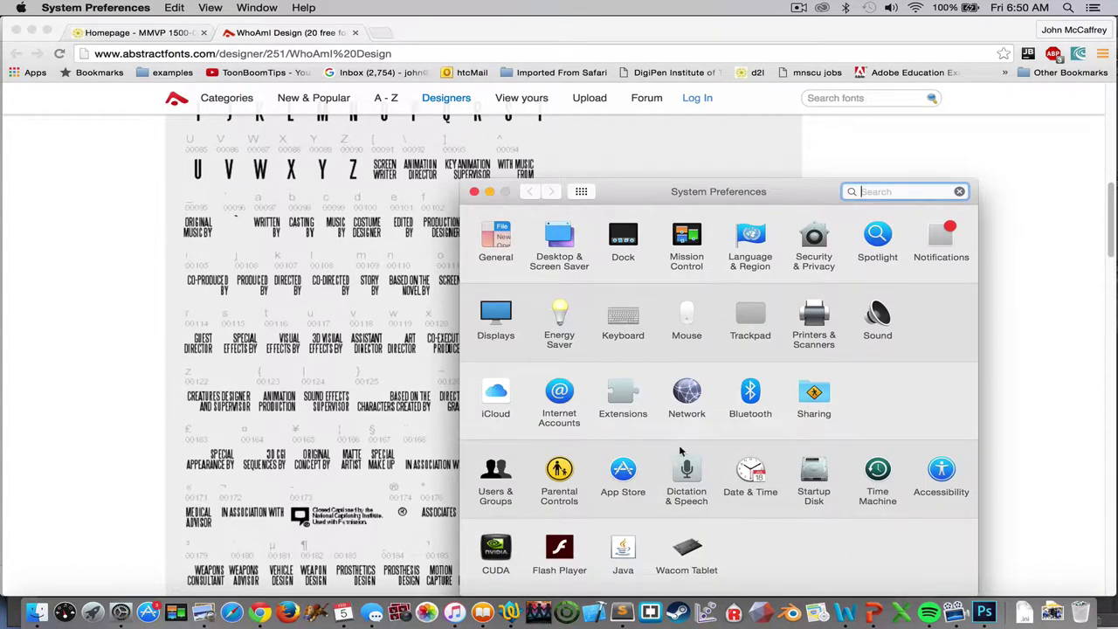
pyautogui.click(622, 319)
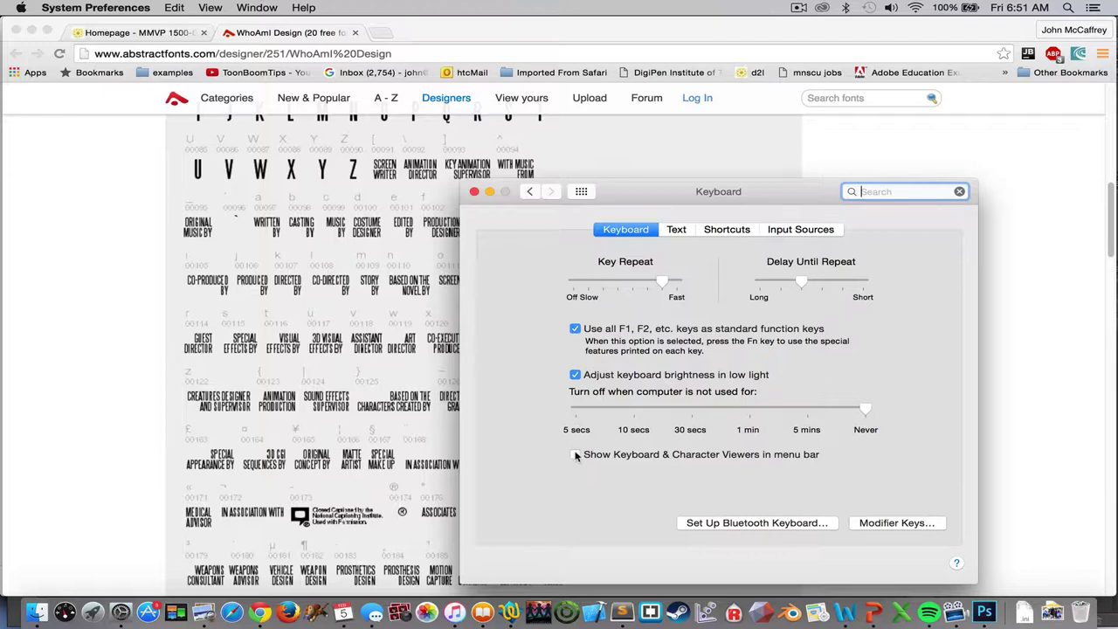
pyautogui.click(575, 454)
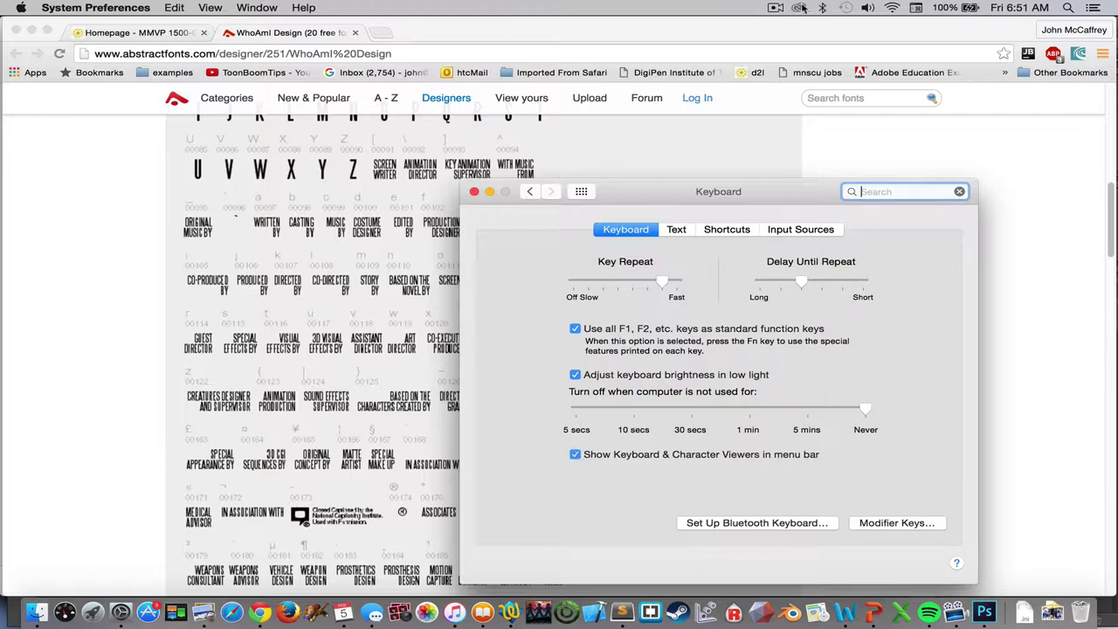
pyautogui.click(915, 8)
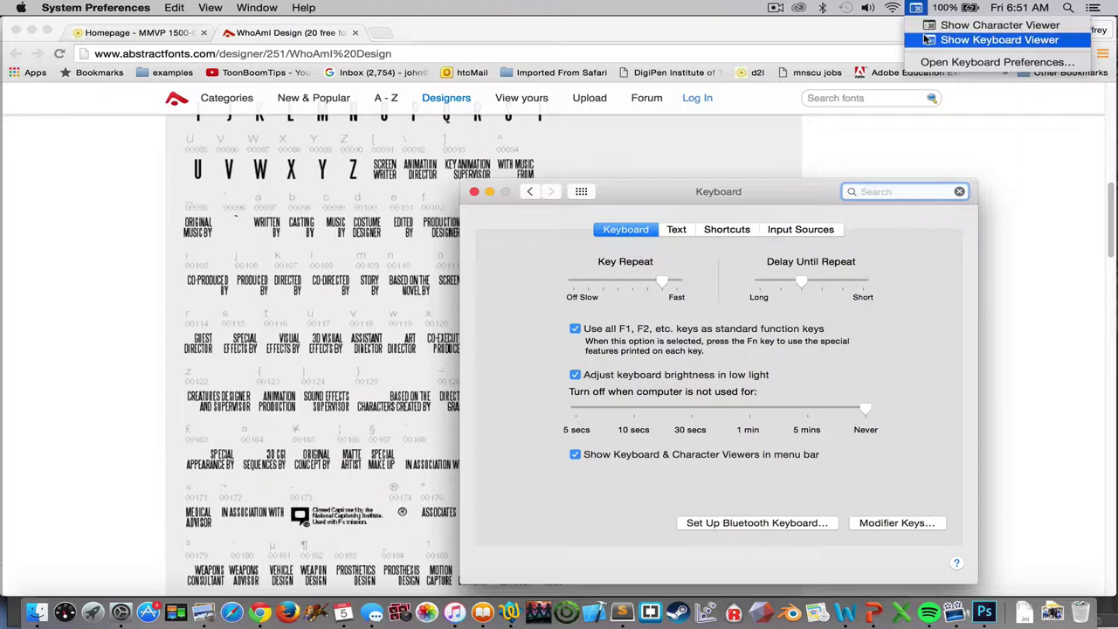
pyautogui.click(927, 41)
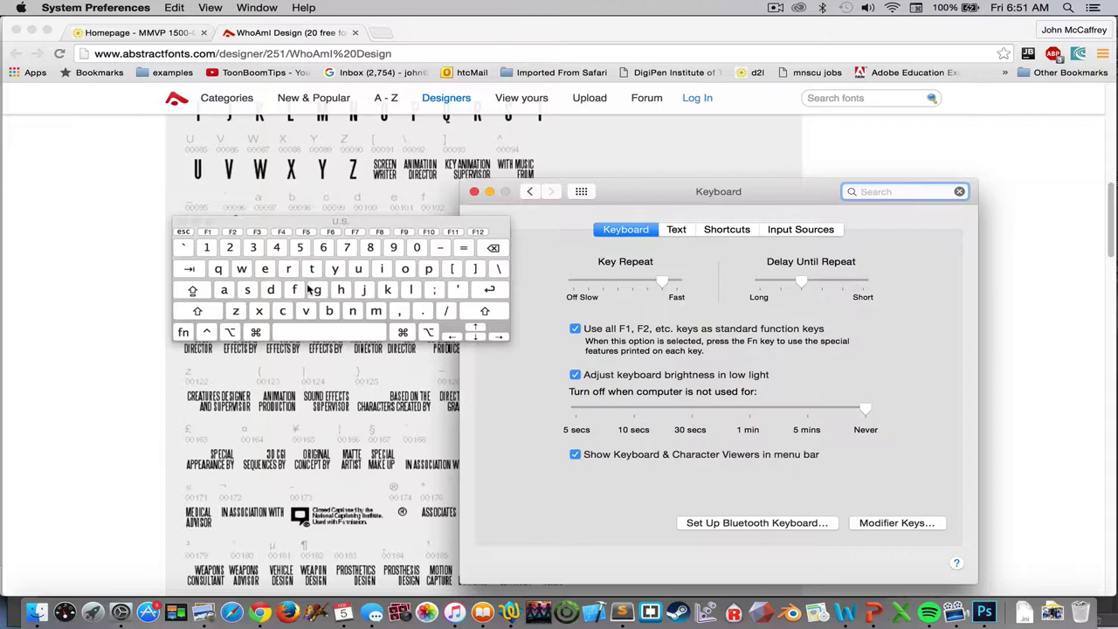
# Preview the Shift and Option key layers in Keyboard Viewer, then bring the Steel Tongs character map forward
pyautogui.press('shift')
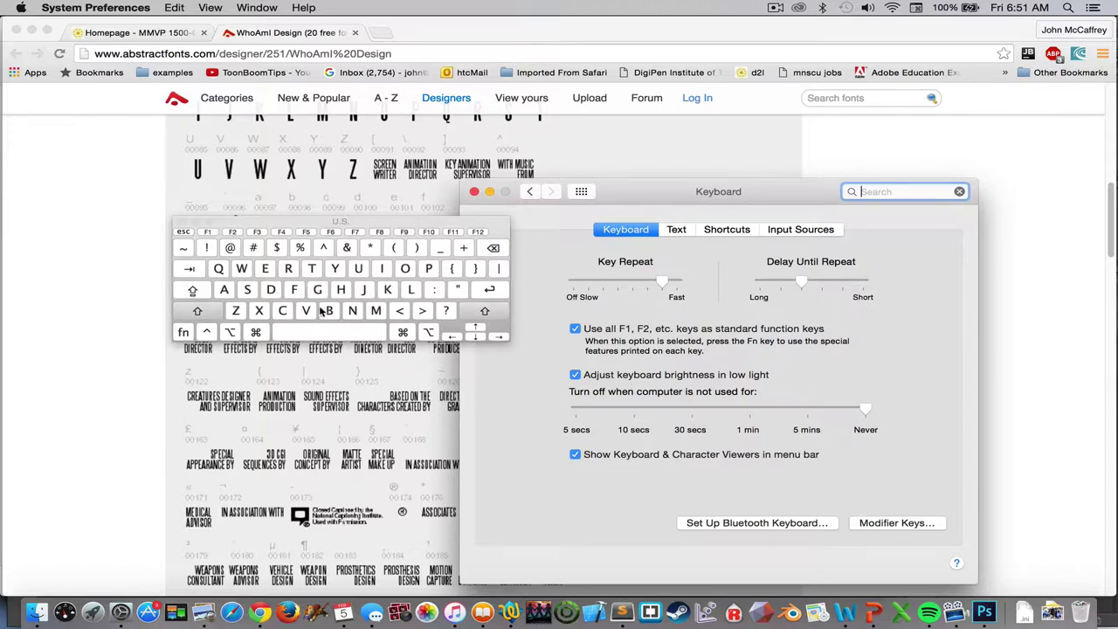
pyautogui.press('shift')
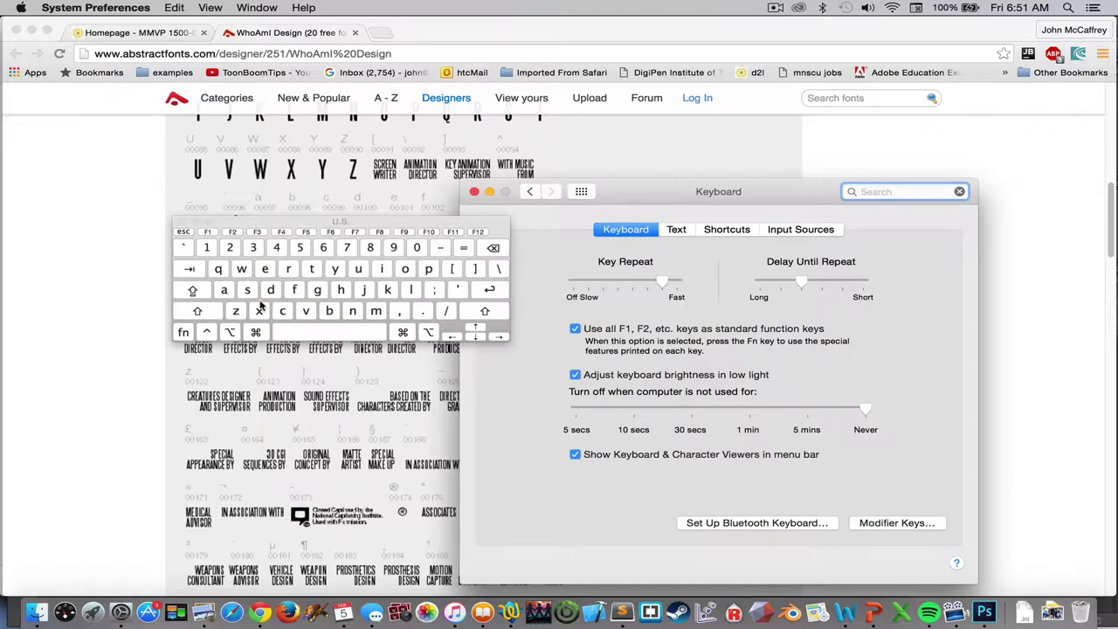
pyautogui.press('alt')
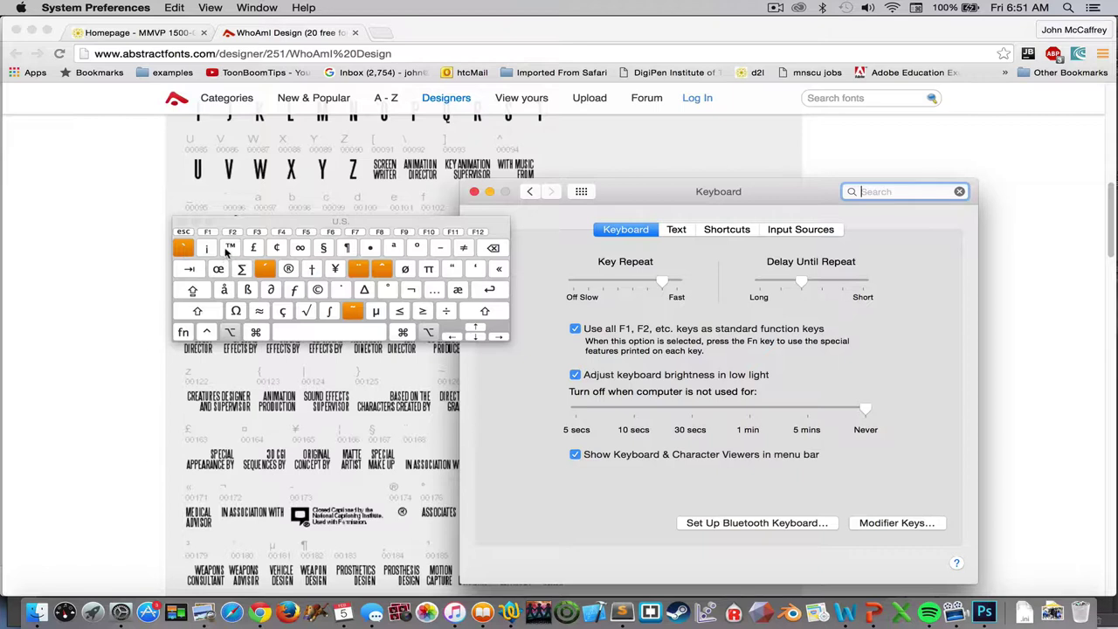
pyautogui.press('alt')
pyautogui.press('shift')
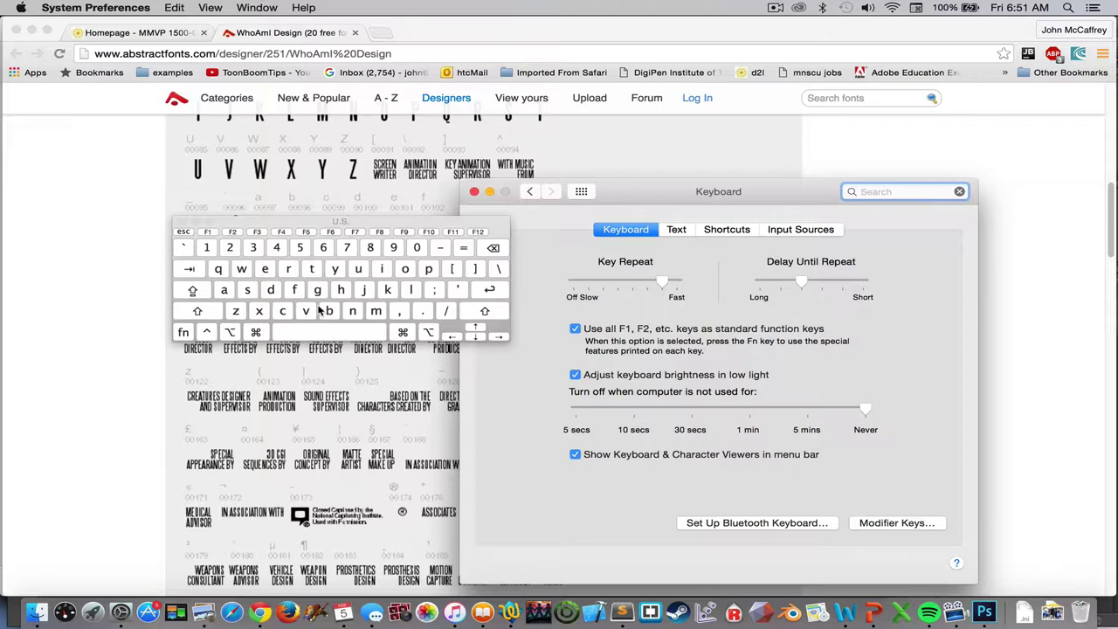
pyautogui.press('alt')
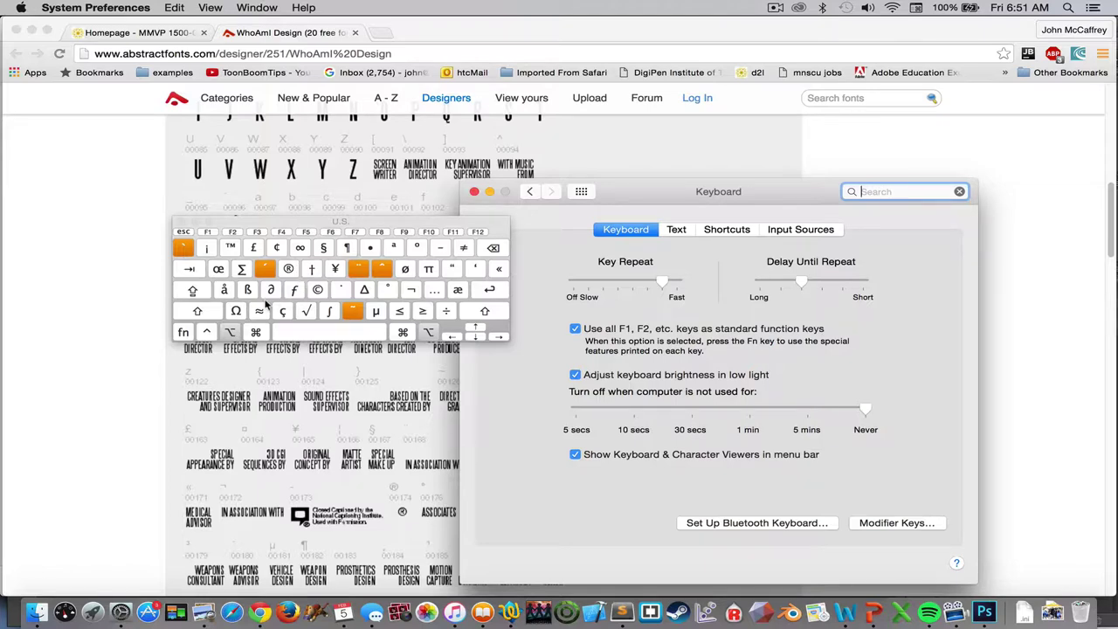
pyautogui.click(247, 374)
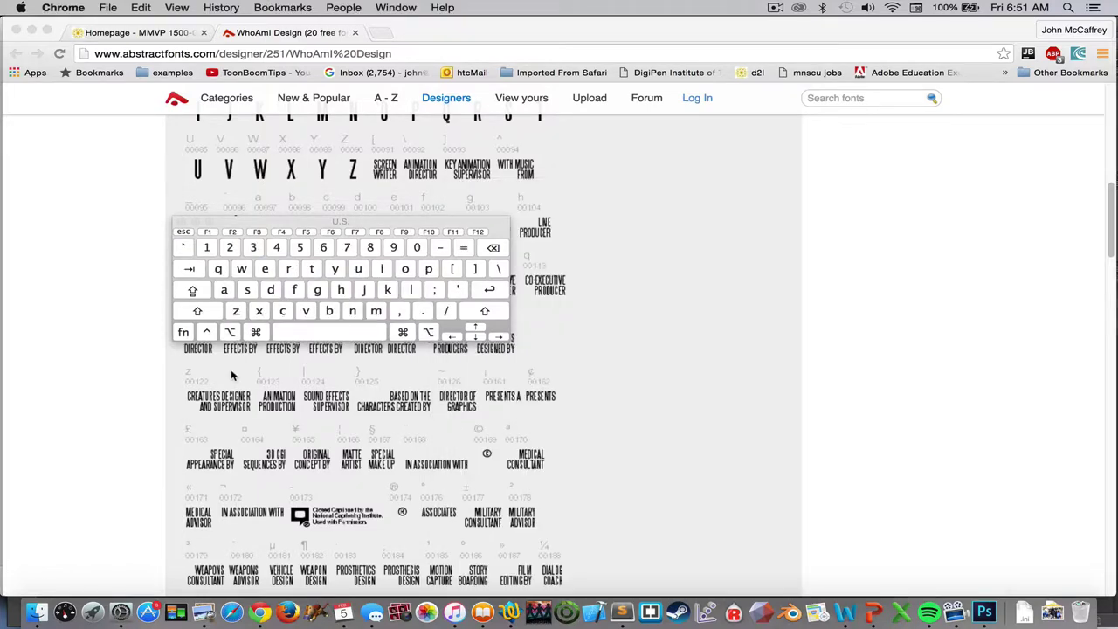
# Close the Keyboard Viewer and scroll the WhoAmI Design page to the Steel Tongs Download link
pyautogui.click(182, 223)
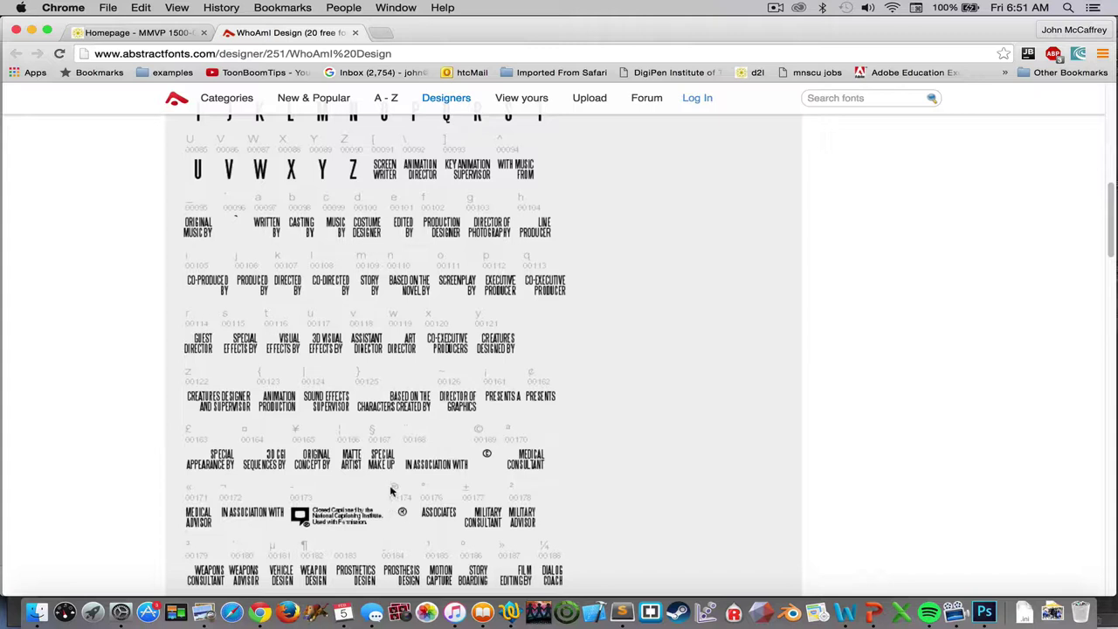
pyautogui.scroll(3, 278, 373)
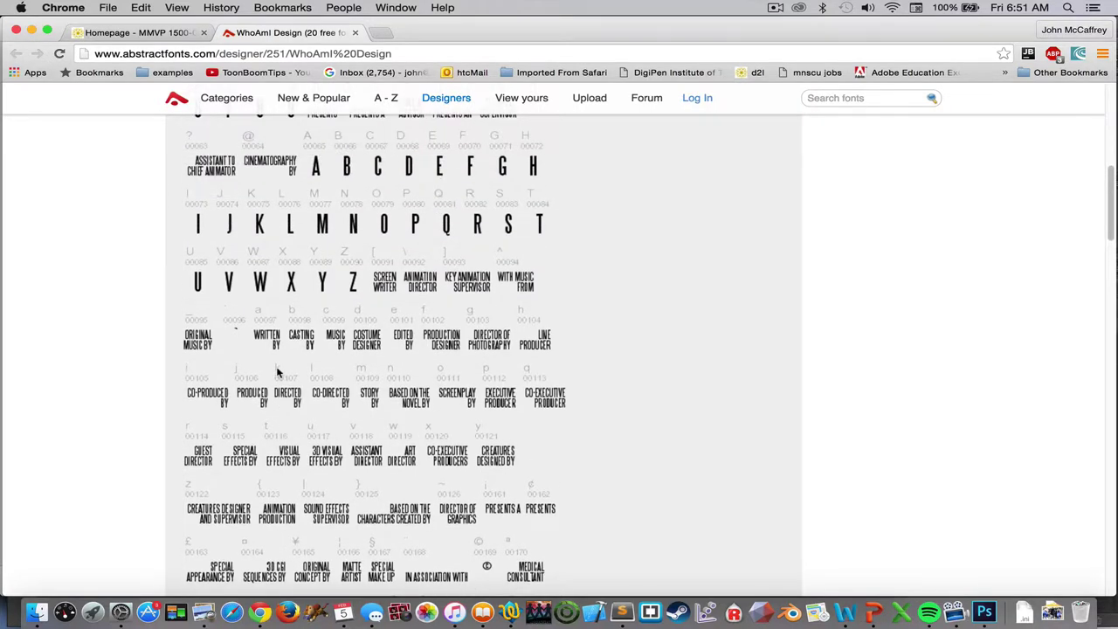
pyautogui.scroll(-2, 312, 454)
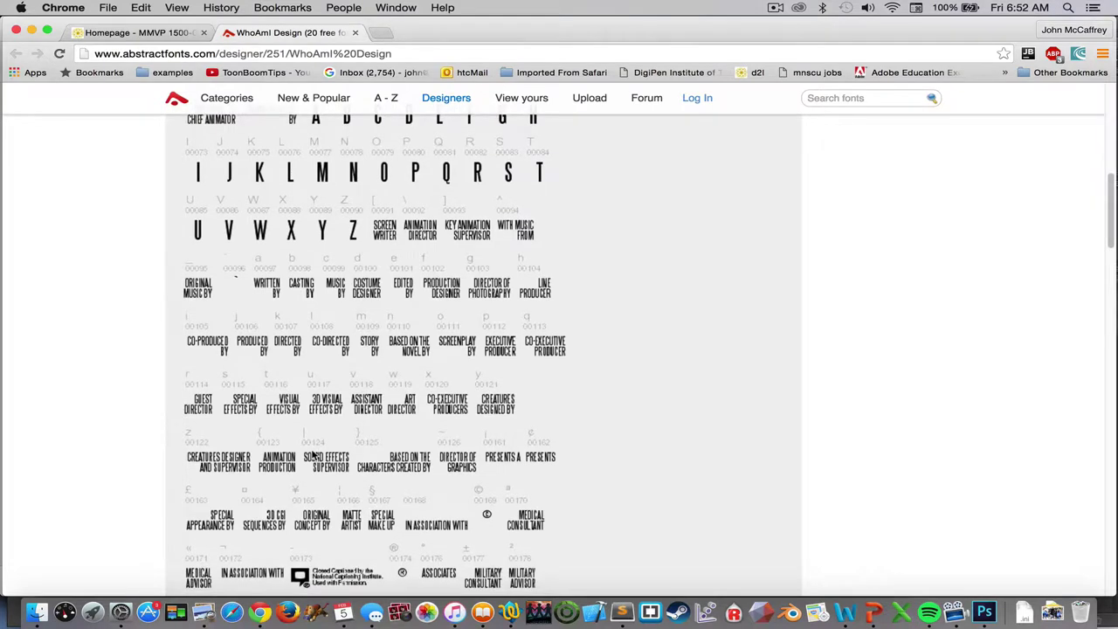
pyautogui.scroll(10, 312, 455)
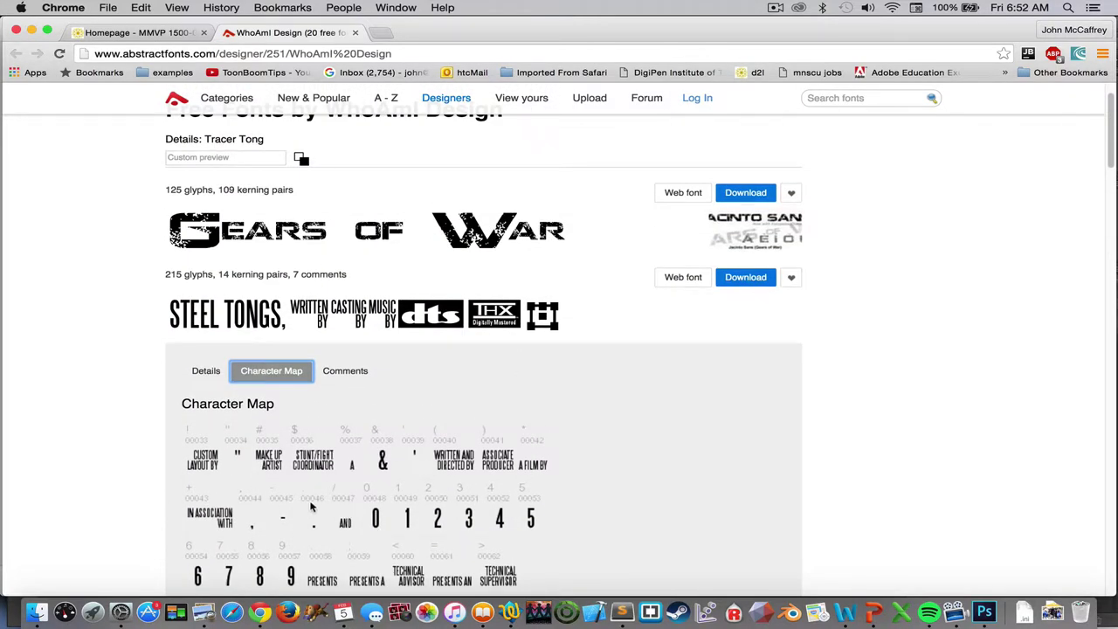
pyautogui.scroll(-3, 289, 511)
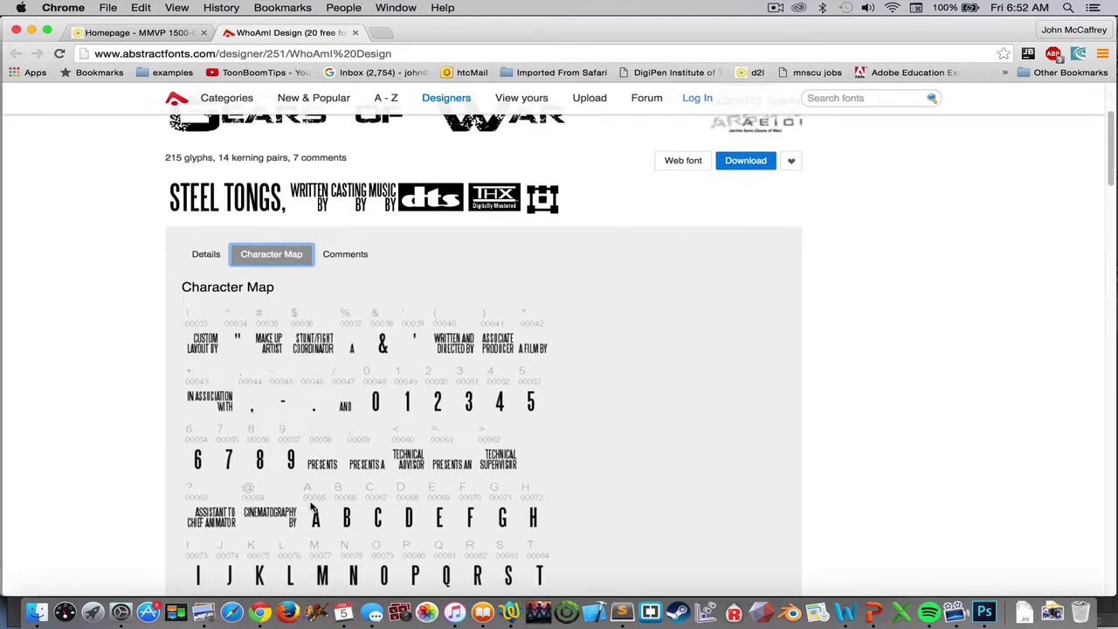
pyautogui.scroll(4, 312, 508)
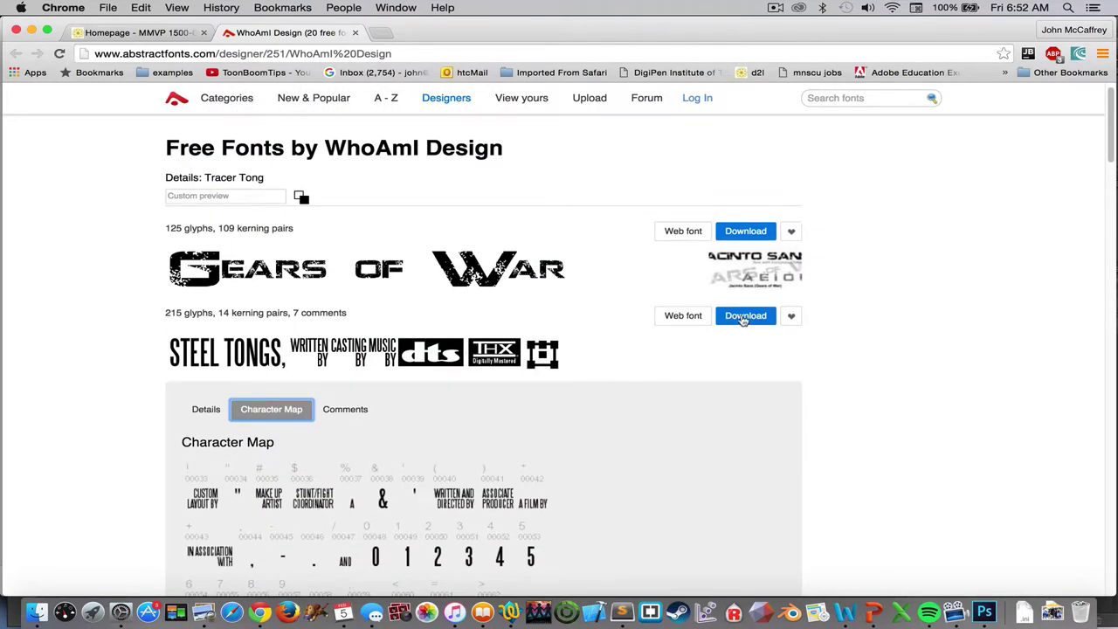
# Download steeltongs_regular.zip and reveal it with Show in Finder
pyautogui.click(748, 318)
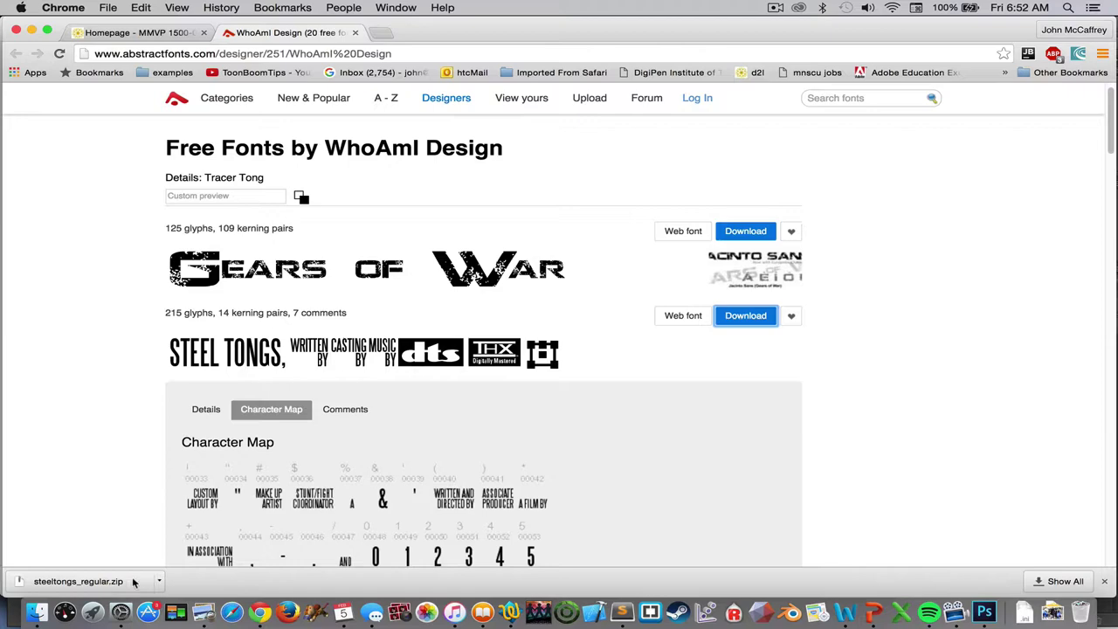
pyautogui.click(159, 580)
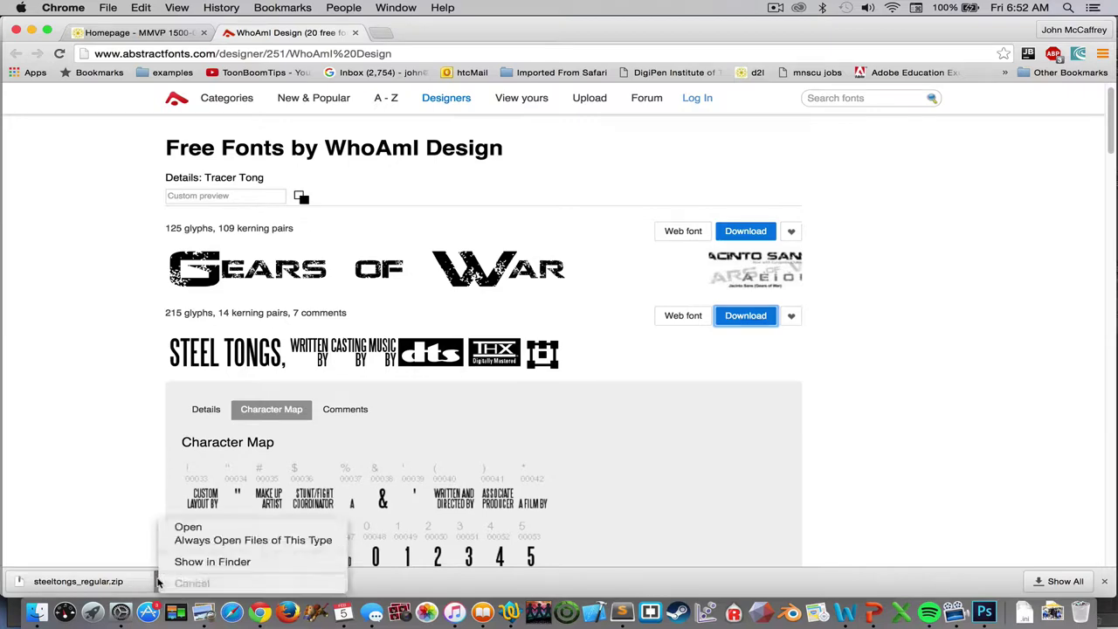
pyautogui.click(174, 566)
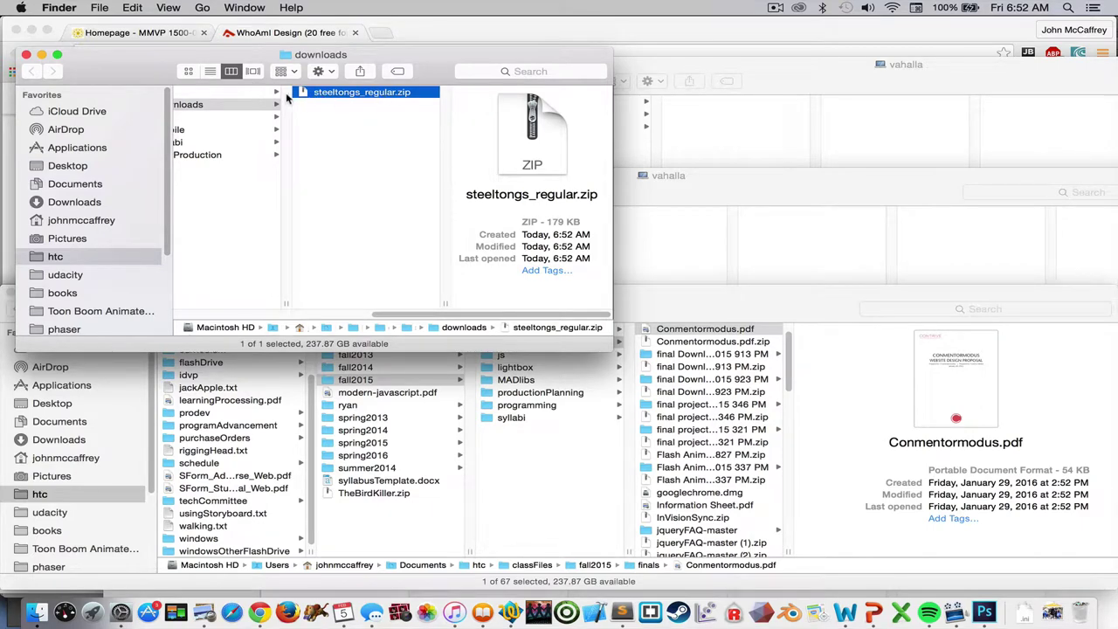
# Unzip steeltongs_regular.zip and select SteelTongs.ttf in the extracted folder
pyautogui.doubleClick(303, 93)
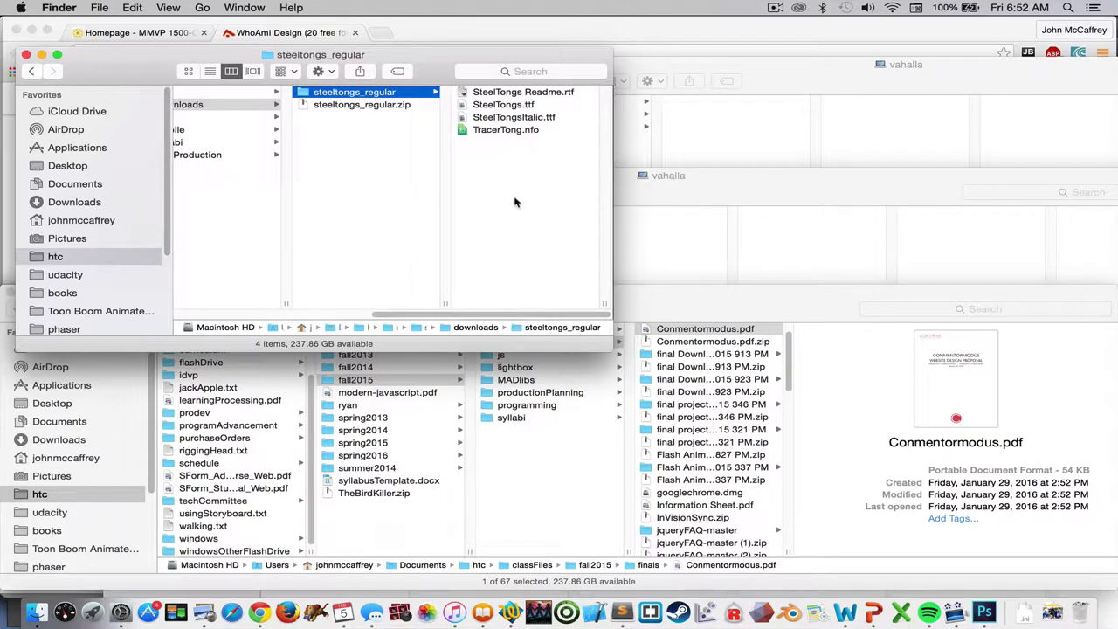
pyautogui.click(487, 105)
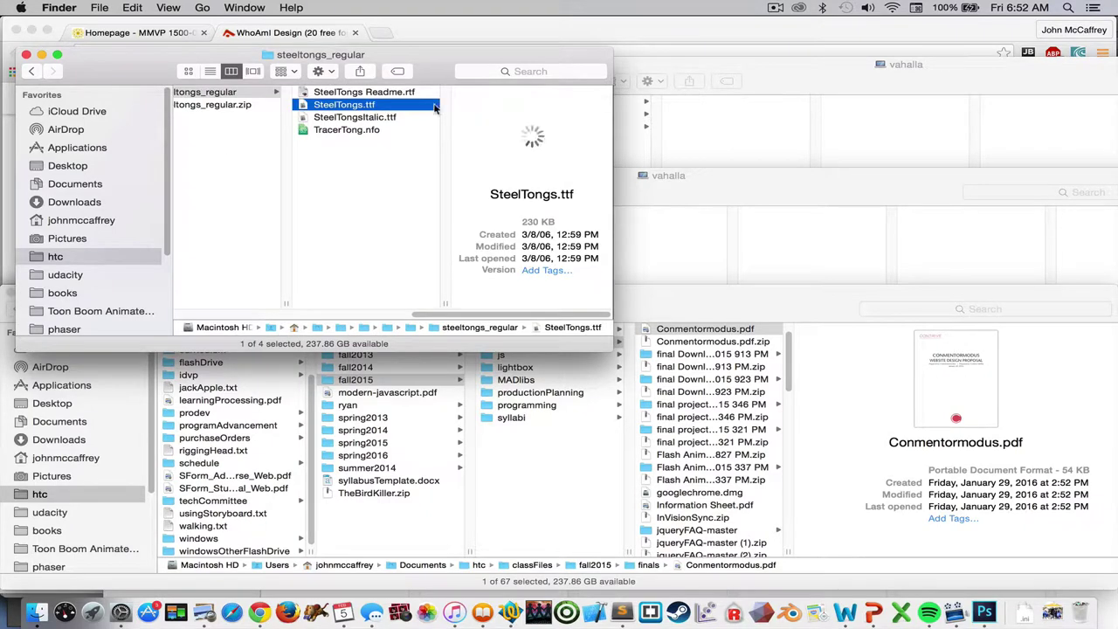
# Open SteelTongs.ttf in Font Book, install it to the User collection, and return to Photoshop
pyautogui.doubleClick(302, 106)
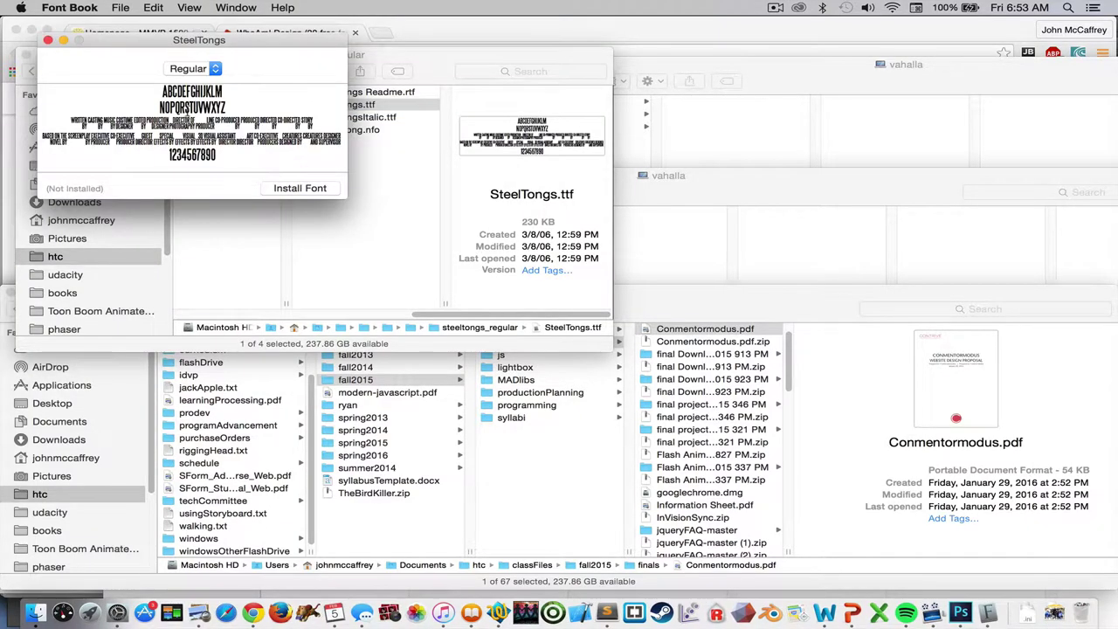
pyautogui.click(297, 188)
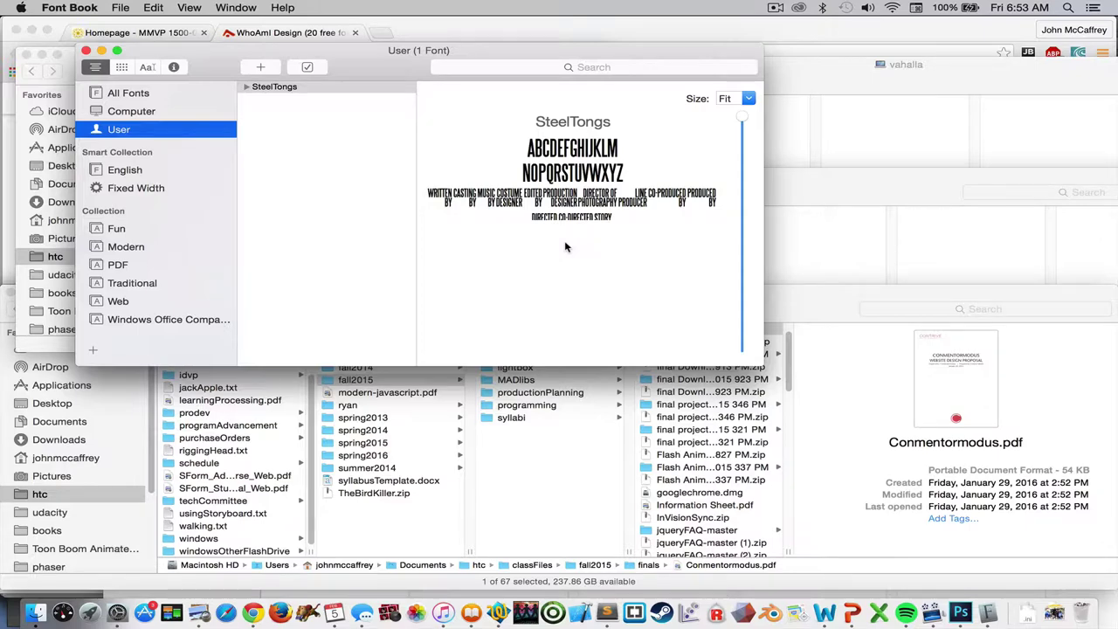
pyautogui.click(961, 614)
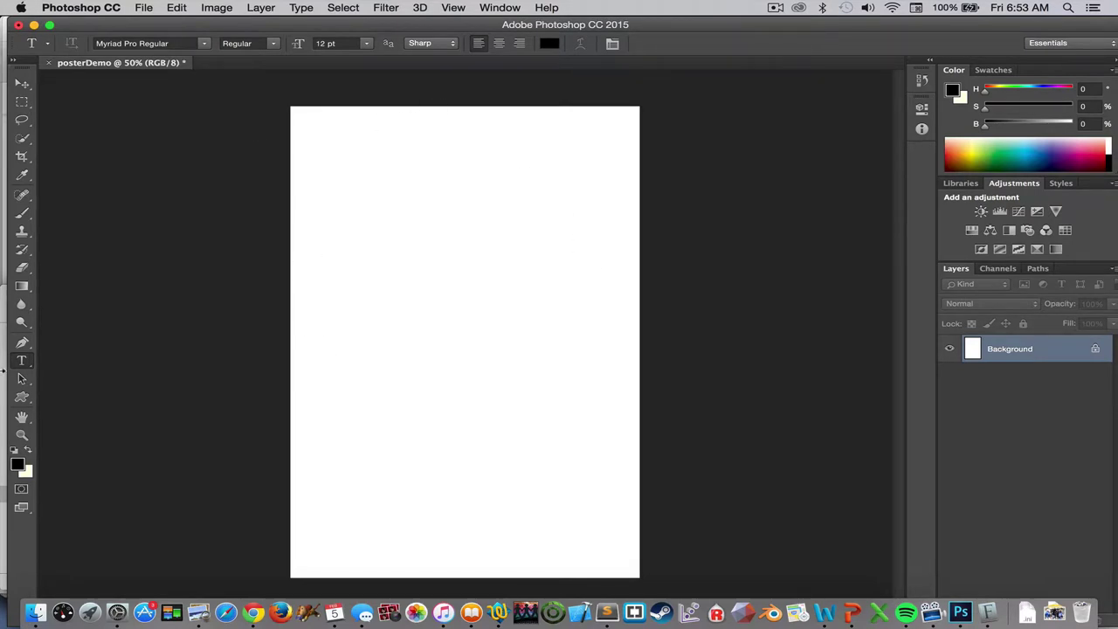
# Choose SteelTongs Regular from the Type tool's font family list in the options bar
pyautogui.click(204, 45)
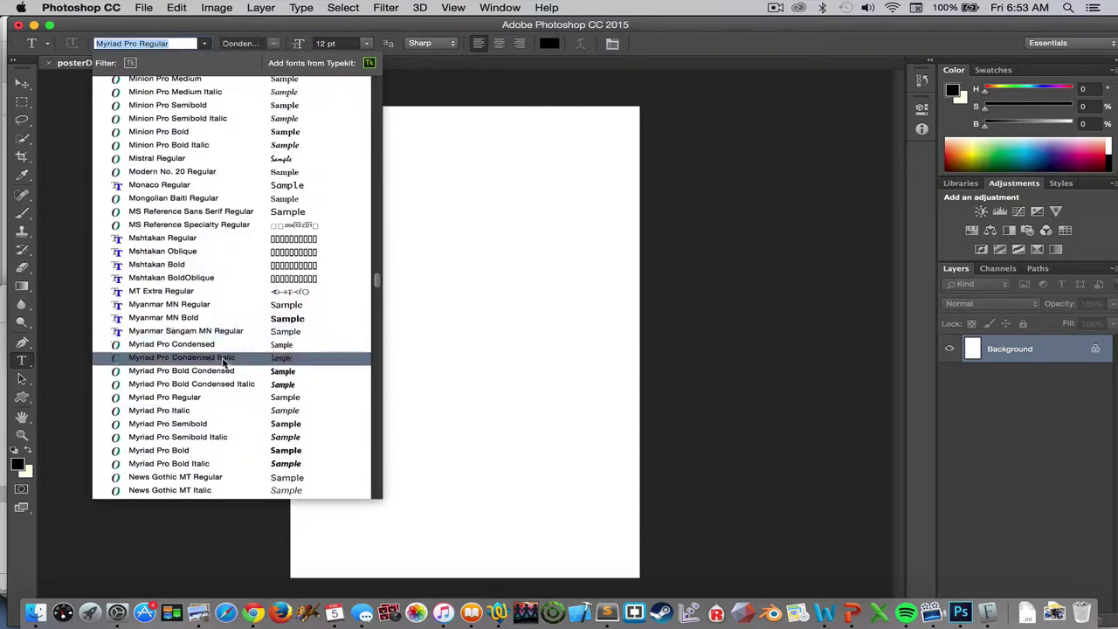
pyautogui.scroll(-10, 222, 363)
pyautogui.scroll(-15, 223, 363)
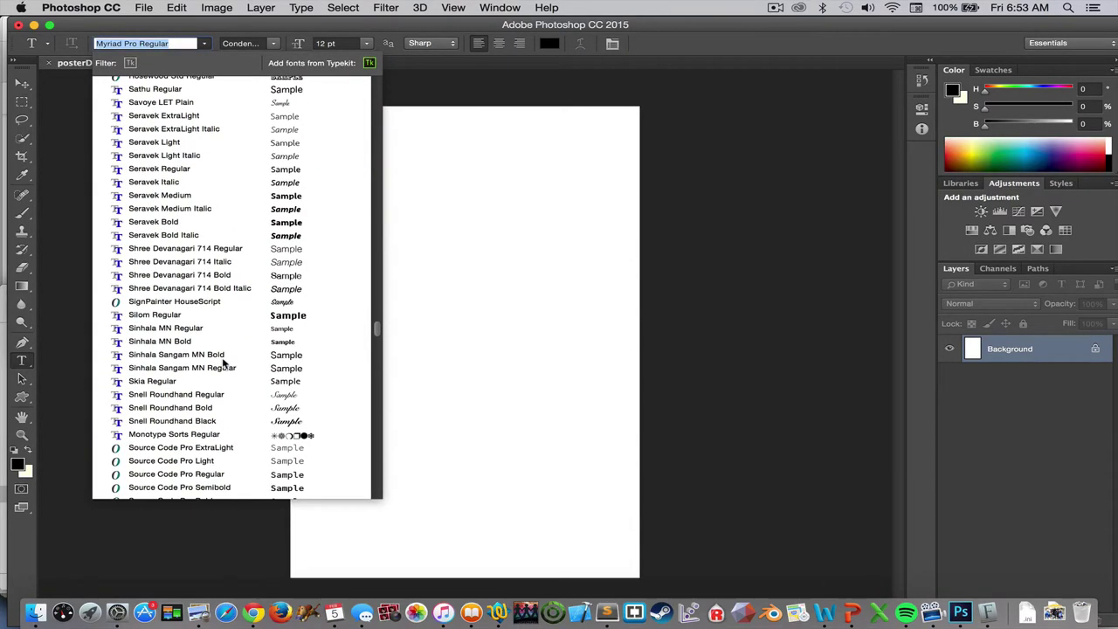
pyautogui.scroll(-3, 222, 364)
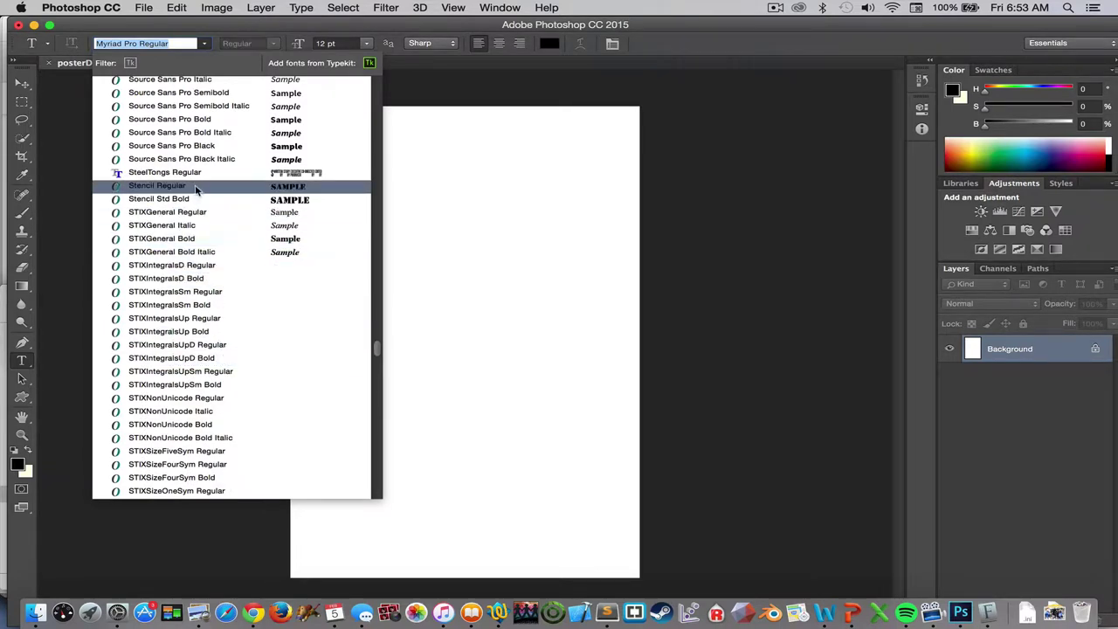
pyautogui.click(141, 174)
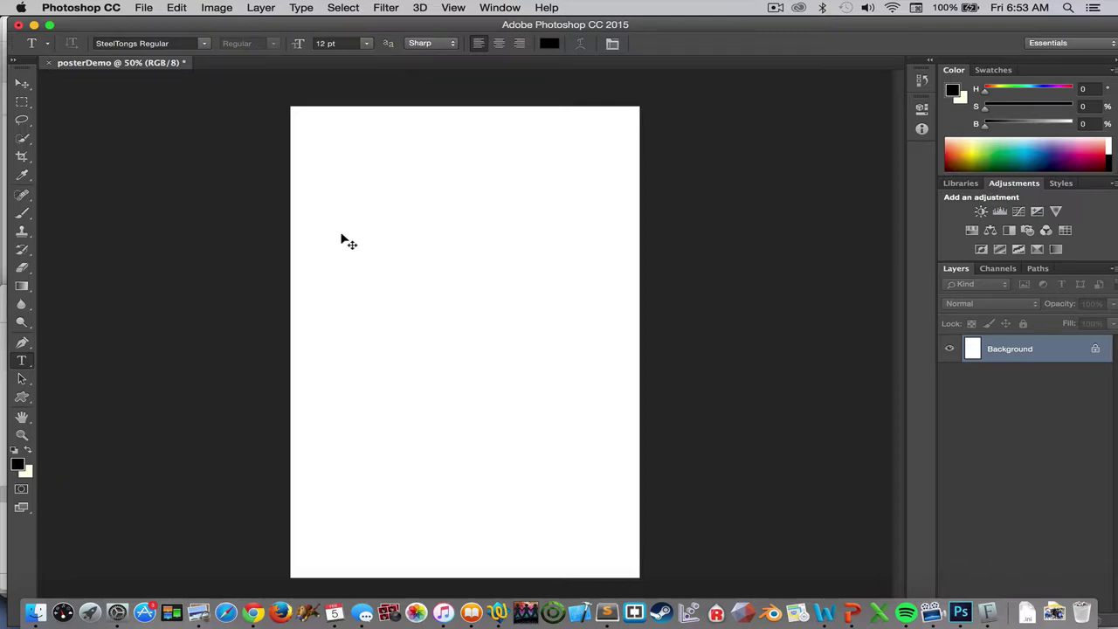
# Switch to Chrome and scroll to the Steel Tongs character map's credit-phrase glyphs
pyautogui.press('super+Tab')
pyautogui.press('super+Tab')
pyautogui.press('super+Tab')
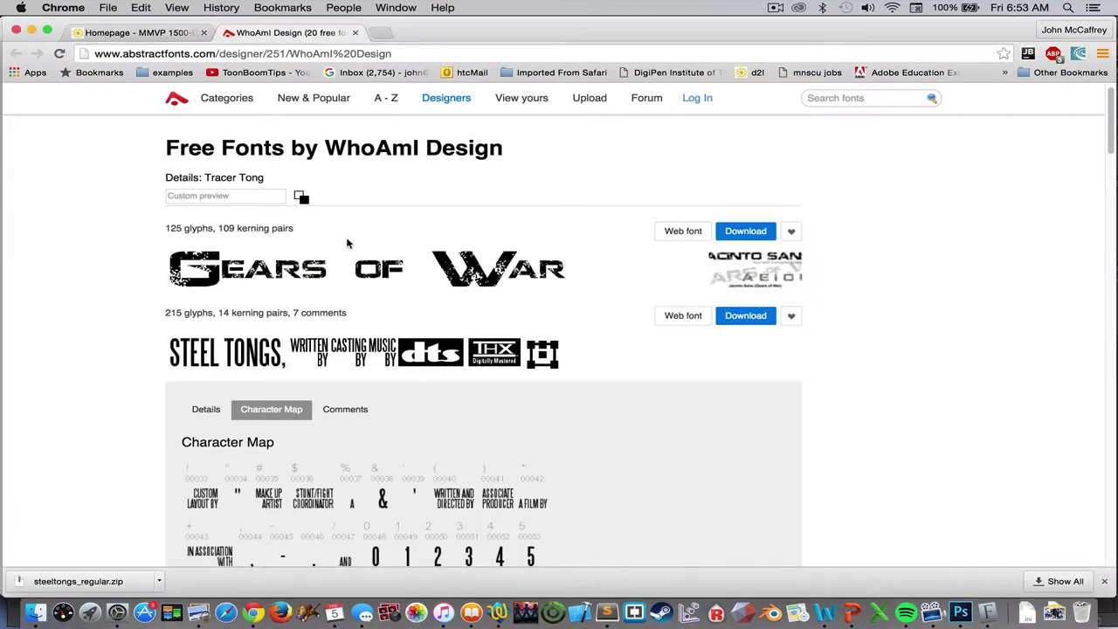
pyautogui.scroll(-5, 155, 438)
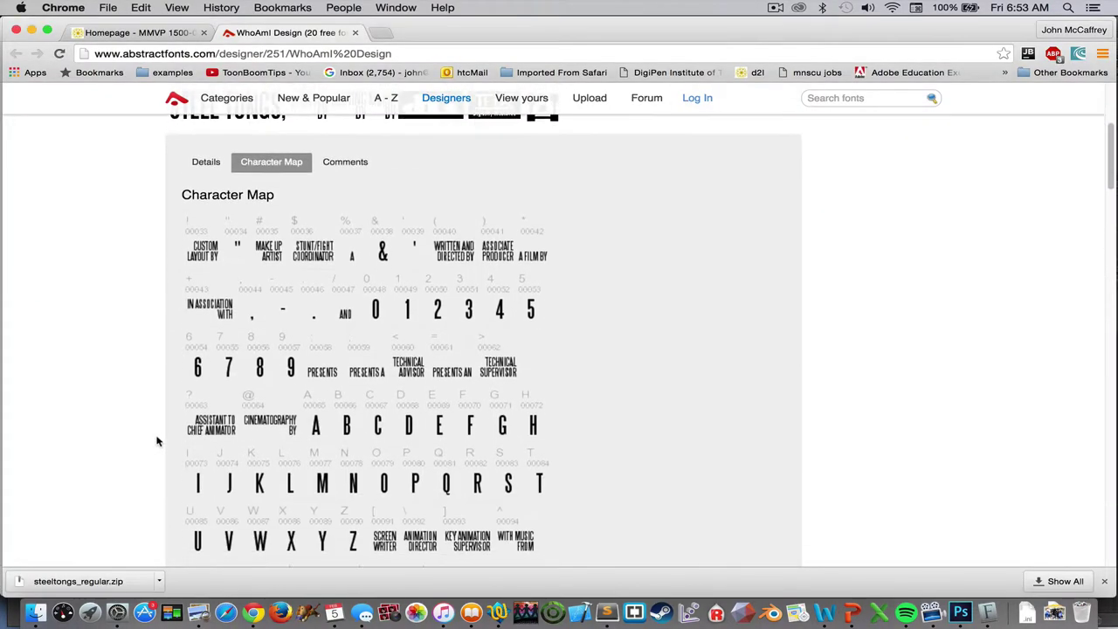
pyautogui.scroll(-2, 158, 441)
pyautogui.scroll(1, 157, 441)
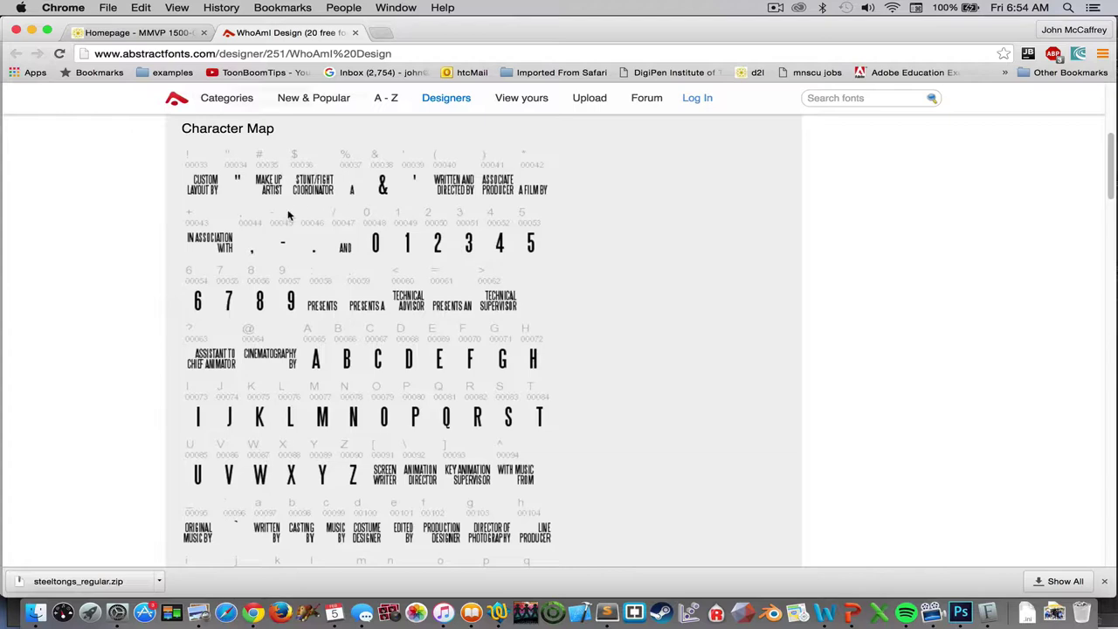
# Start a SteelTongs text layer on the poster by typing 'hello' for the A FILM BY glyph, and select it
pyautogui.press('super+Tab')
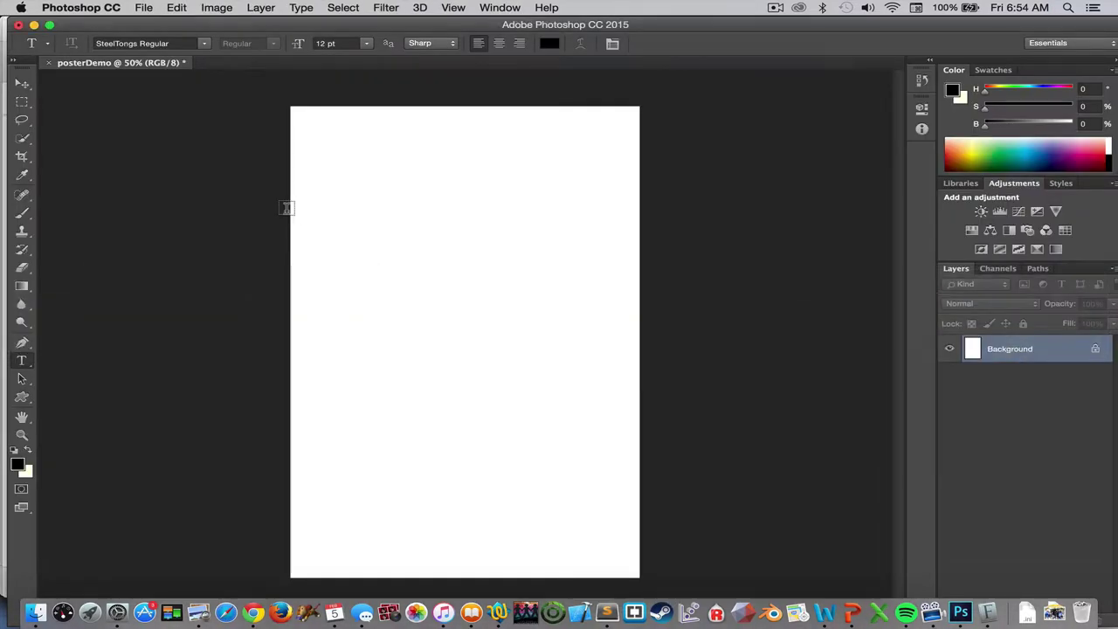
pyautogui.click(334, 207)
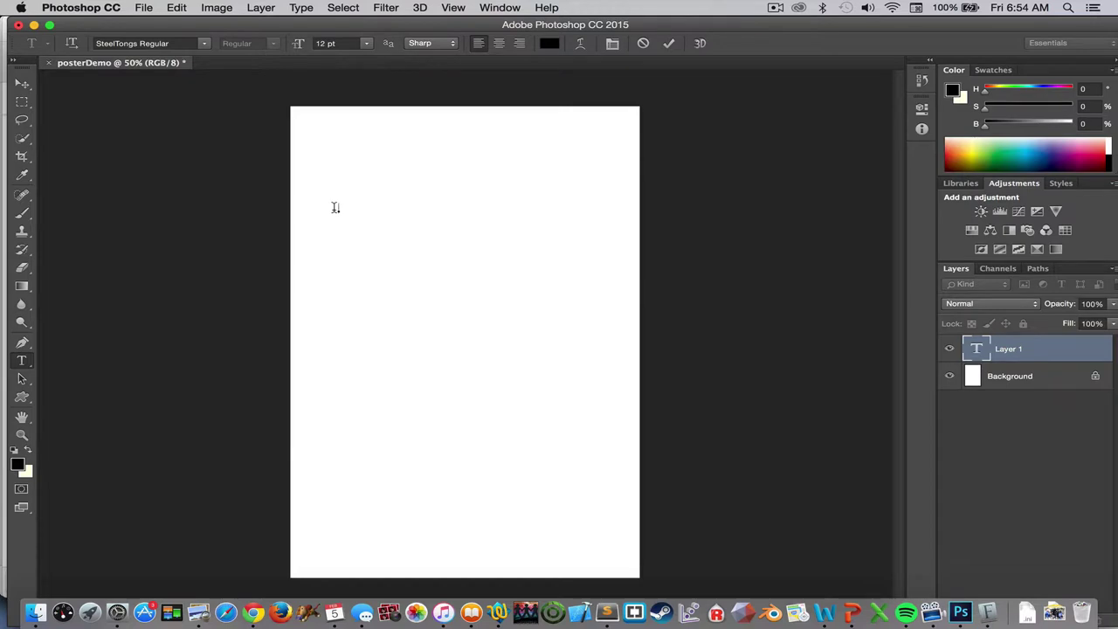
pyautogui.write('hello')
pyautogui.press('super+a')
# Set the glyph to 72 pt and type the director's name after it
pyautogui.click(367, 44)
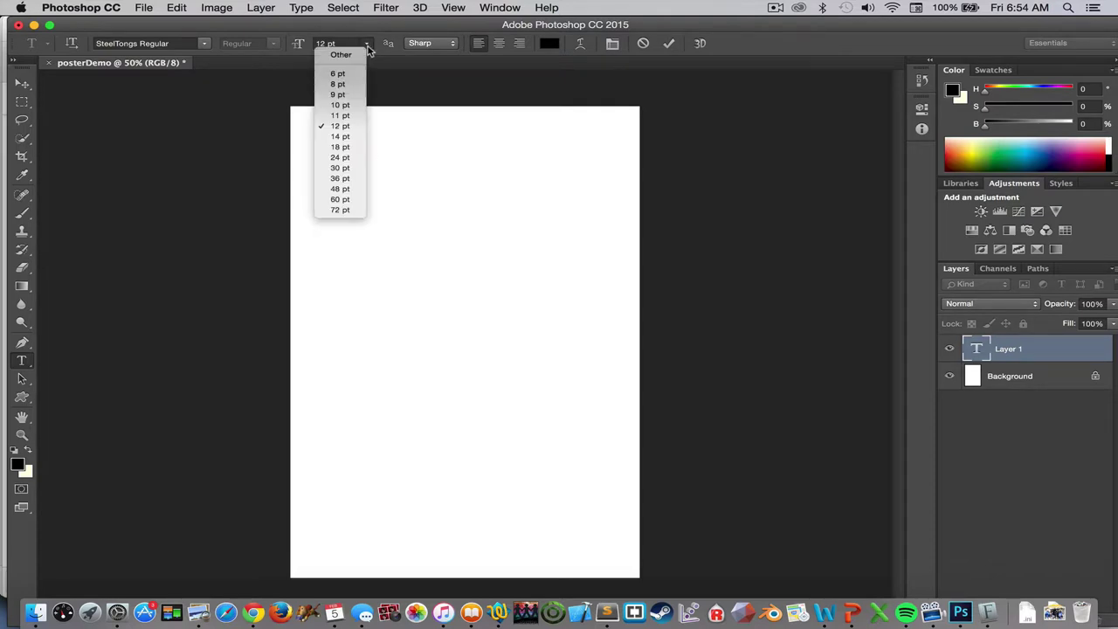
pyautogui.click(348, 211)
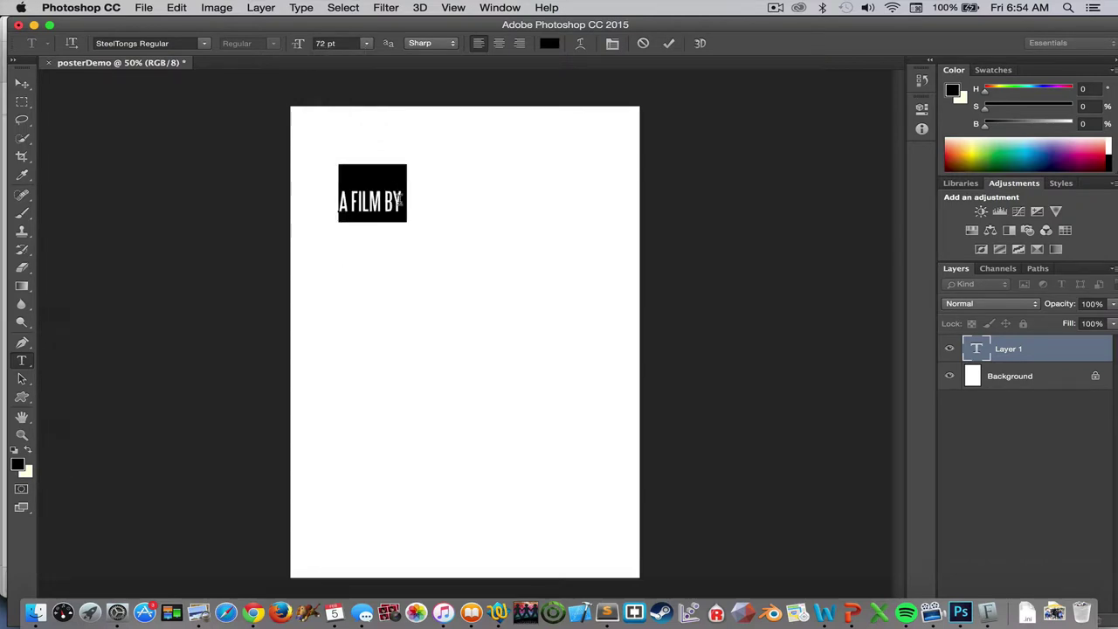
pyautogui.click(398, 200)
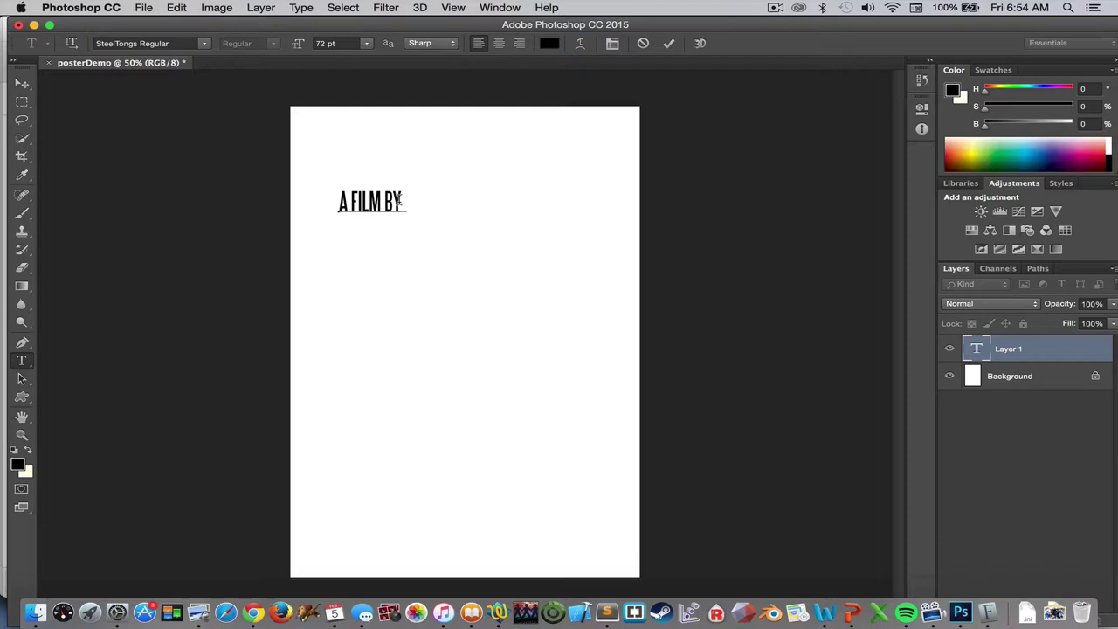
pyautogui.write('JOHN MCC')
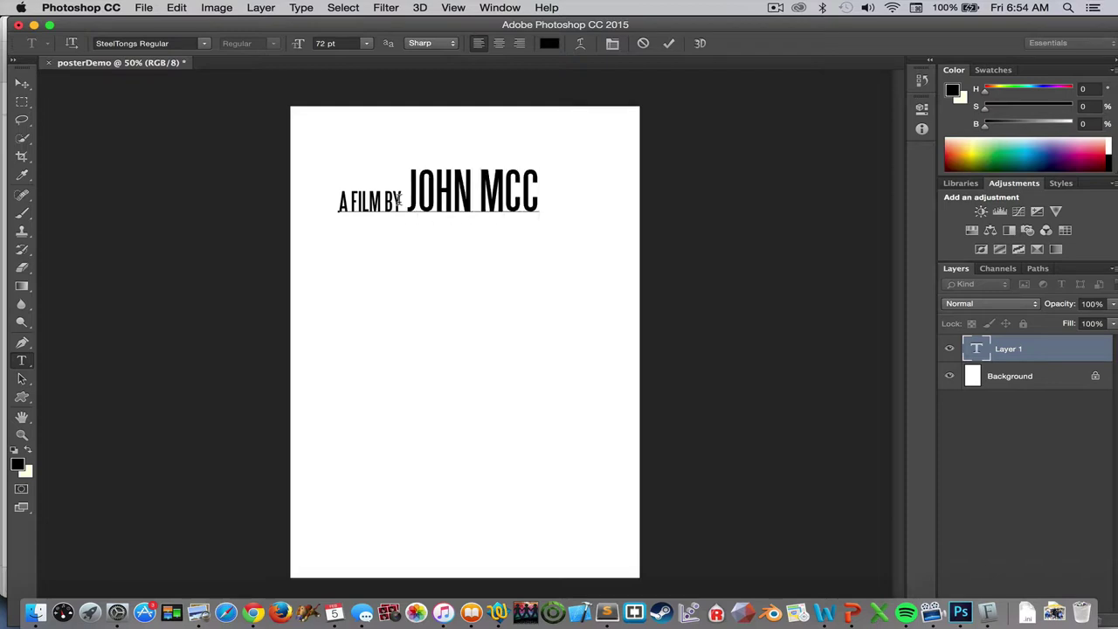
pyautogui.write('AFFREY')
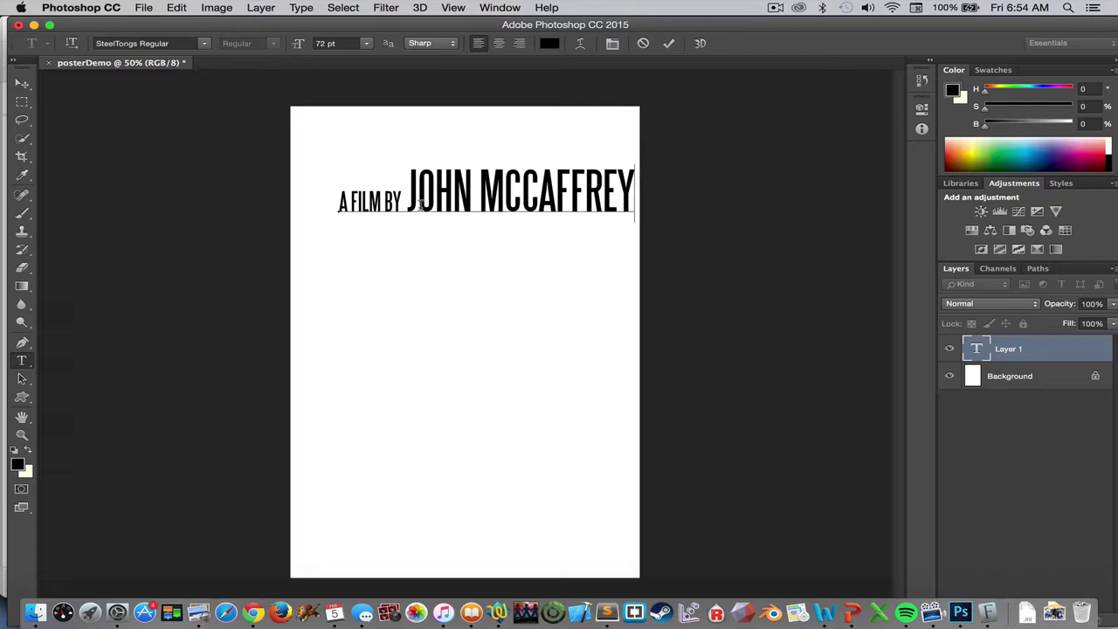
# Check the credit's font size, then append 'WRITTEN AND' and 'JOHN MCCAFFREY' to the line
pyautogui.press('super+a')
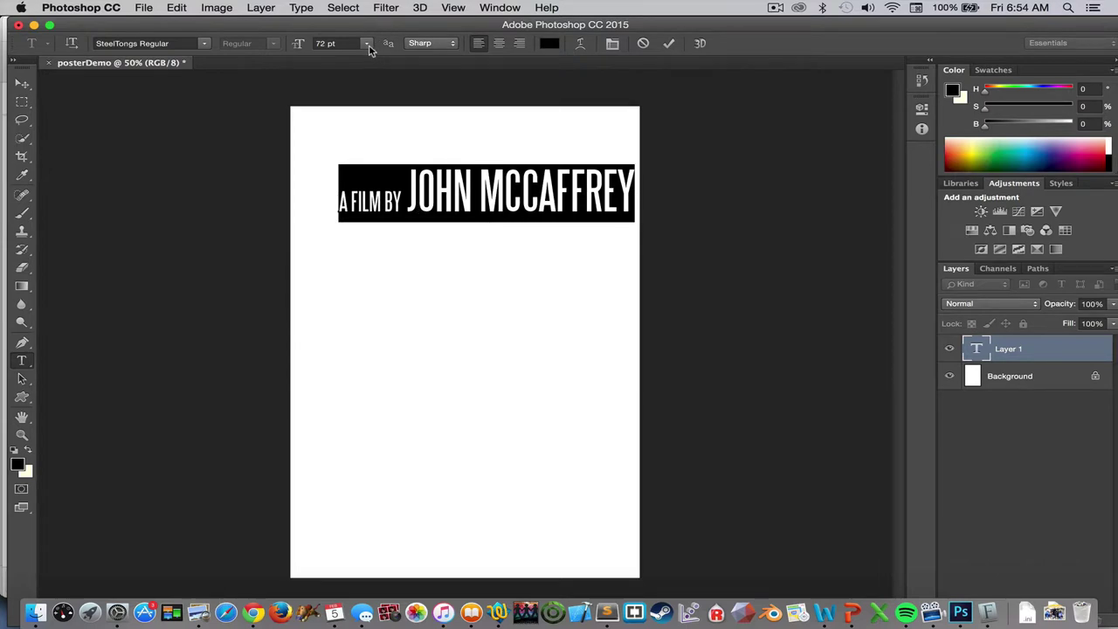
pyautogui.click(366, 42)
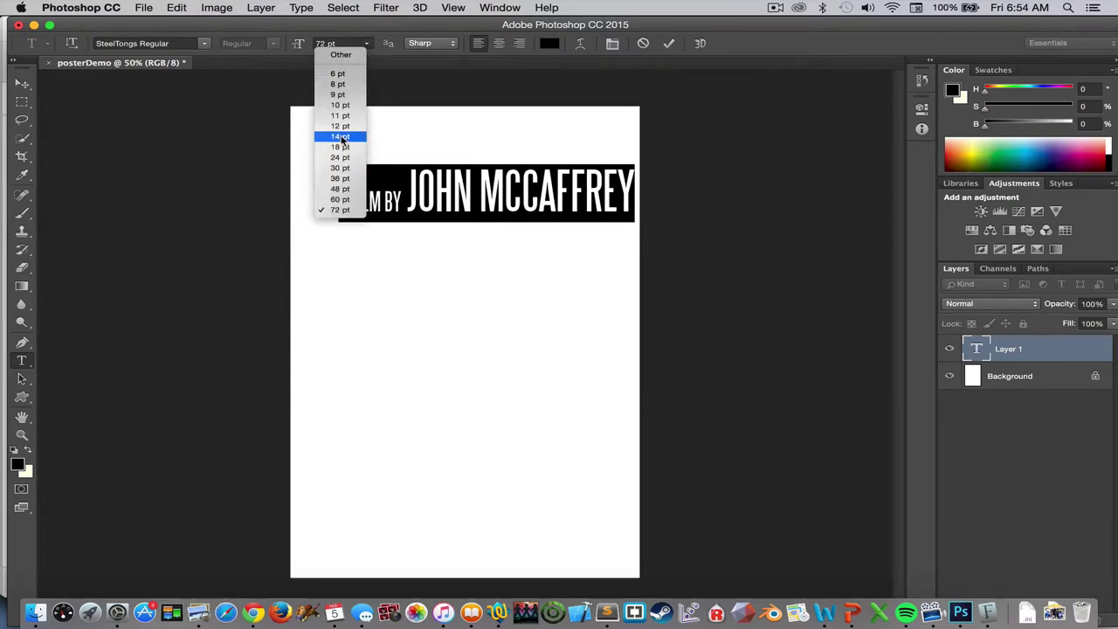
pyautogui.press('Escape')
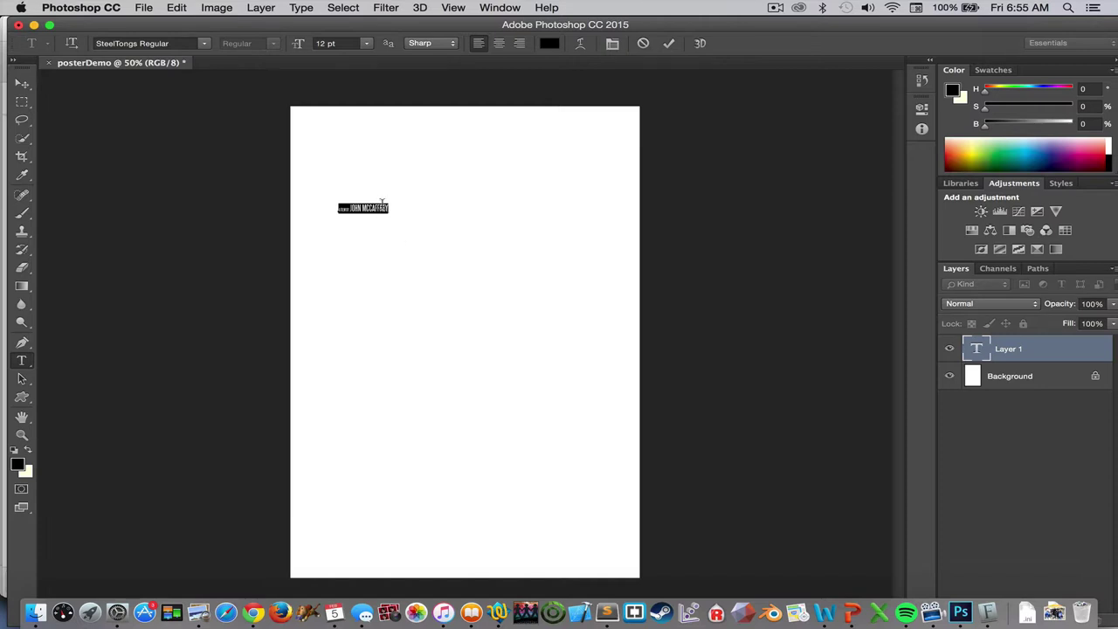
pyautogui.press('Right')
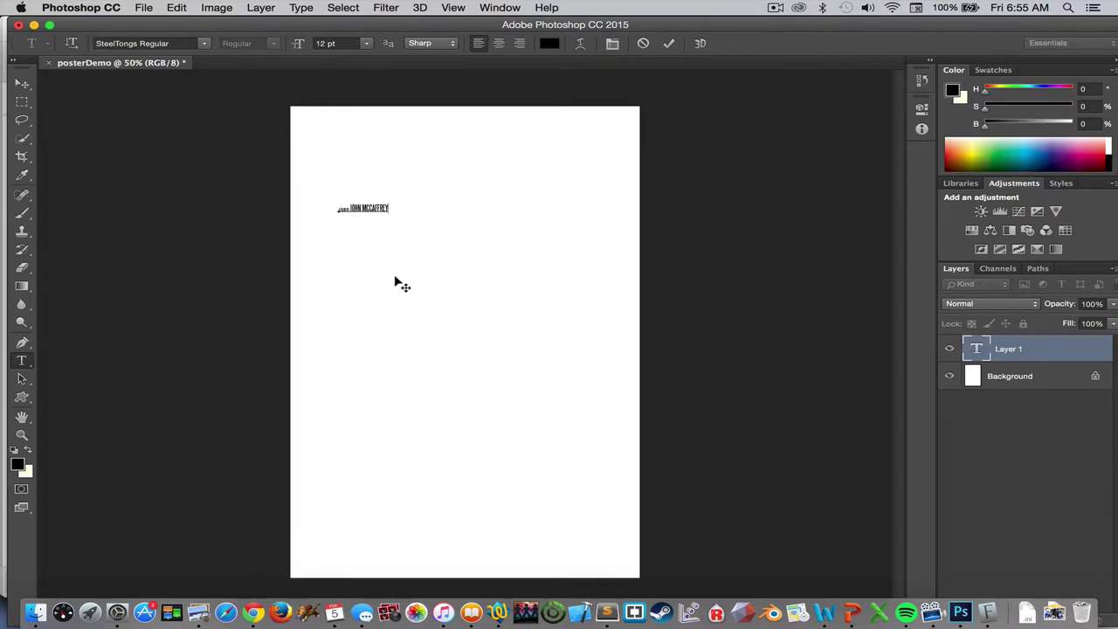
pyautogui.write('WRITTEN ANDJOHN MCCAFFREY')
# Check the SteelTongs glyphs on the abstractfonts character map in Chrome, then return to Photoshop
pyautogui.press('super+Tab')
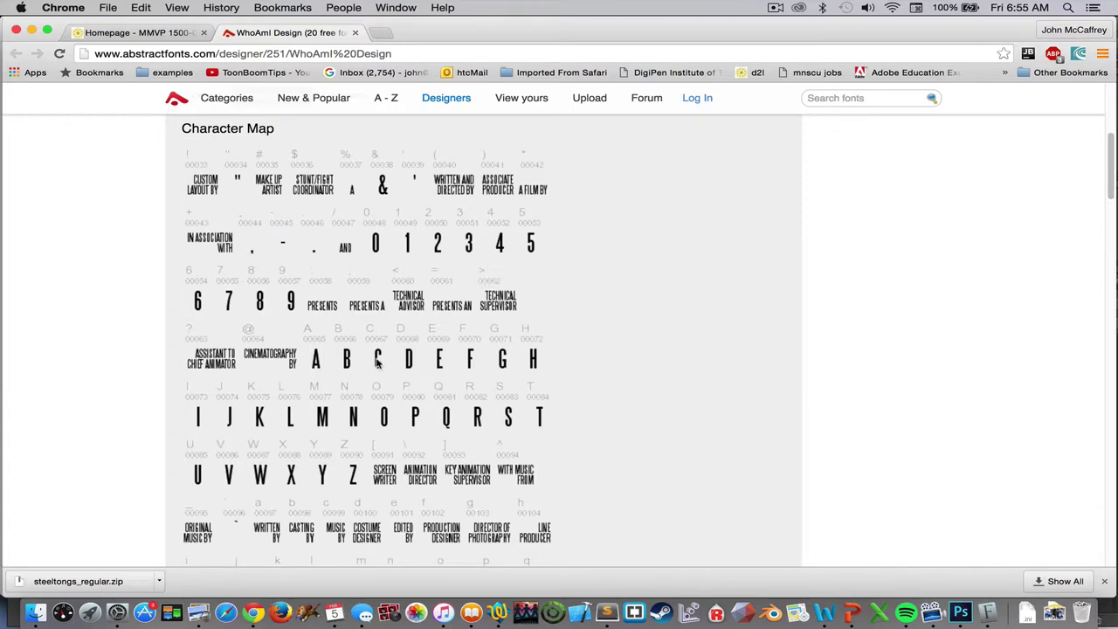
pyautogui.press('super+Tab')
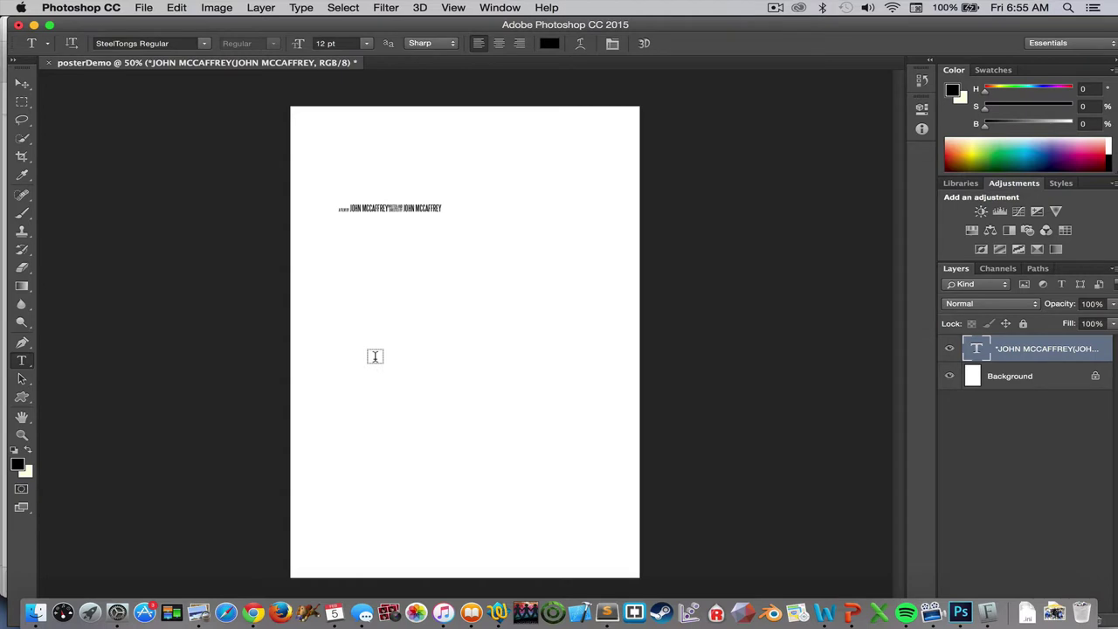
# Start a new text layer after the credits and type 'MUSIC BY' for the technical-supervisor credit
pyautogui.click(444, 206)
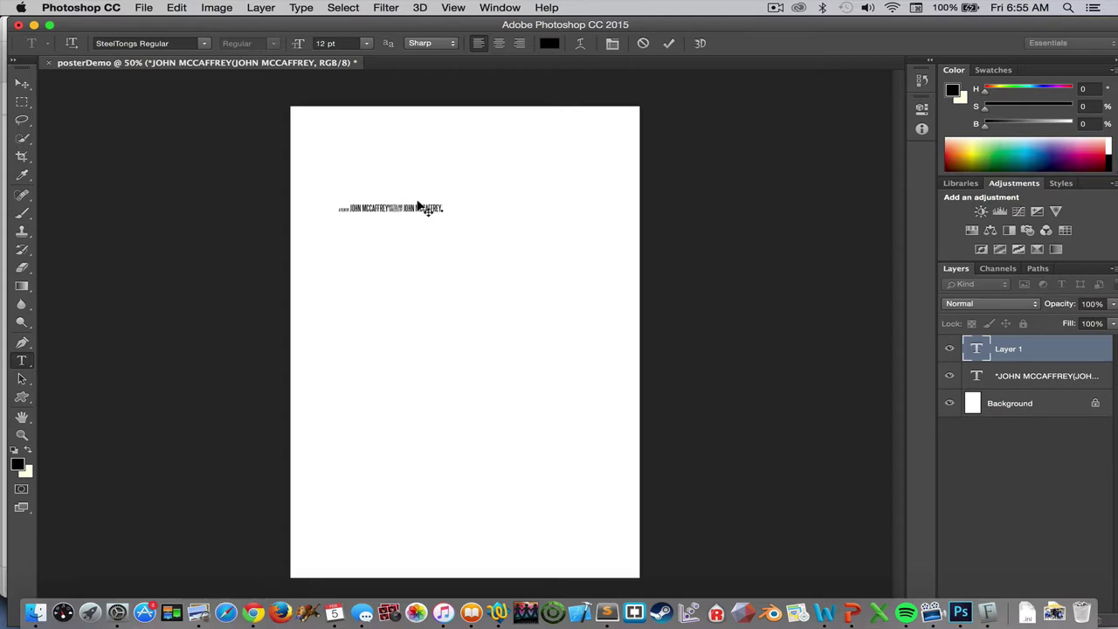
pyautogui.write('MUSIC BY')
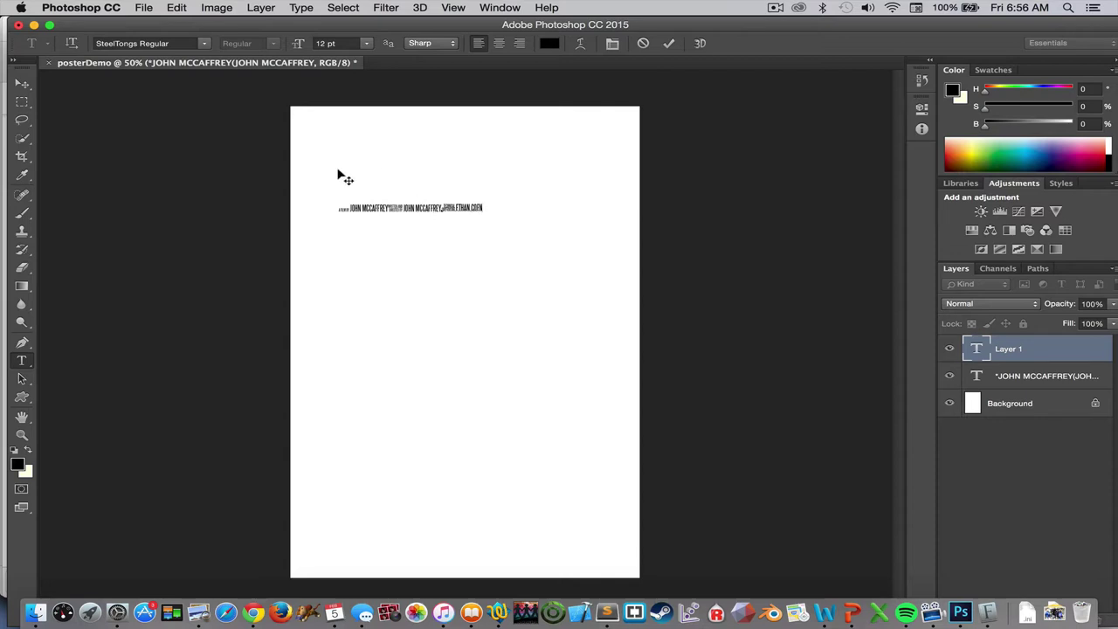
pyautogui.click(22, 435)
pyautogui.click(387, 210)
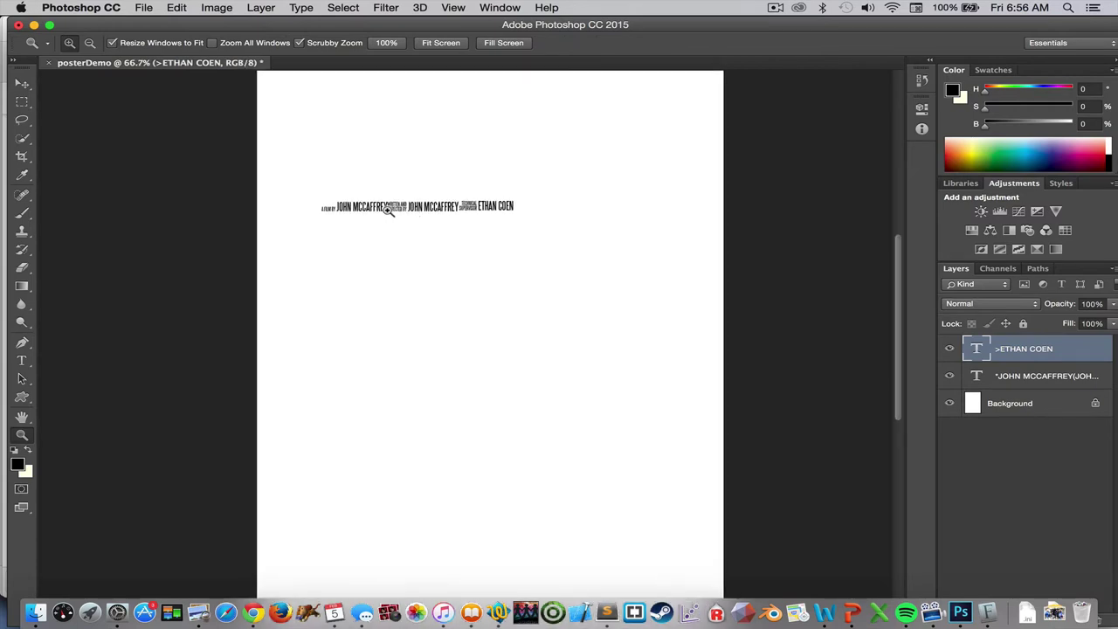
pyautogui.click(387, 210)
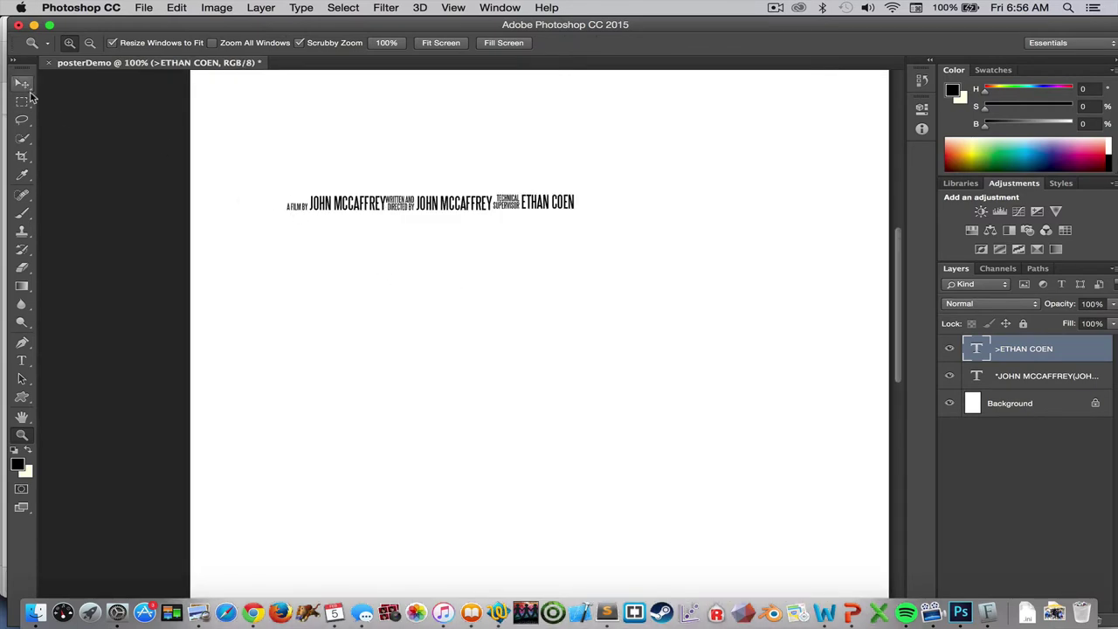
pyautogui.click(26, 84)
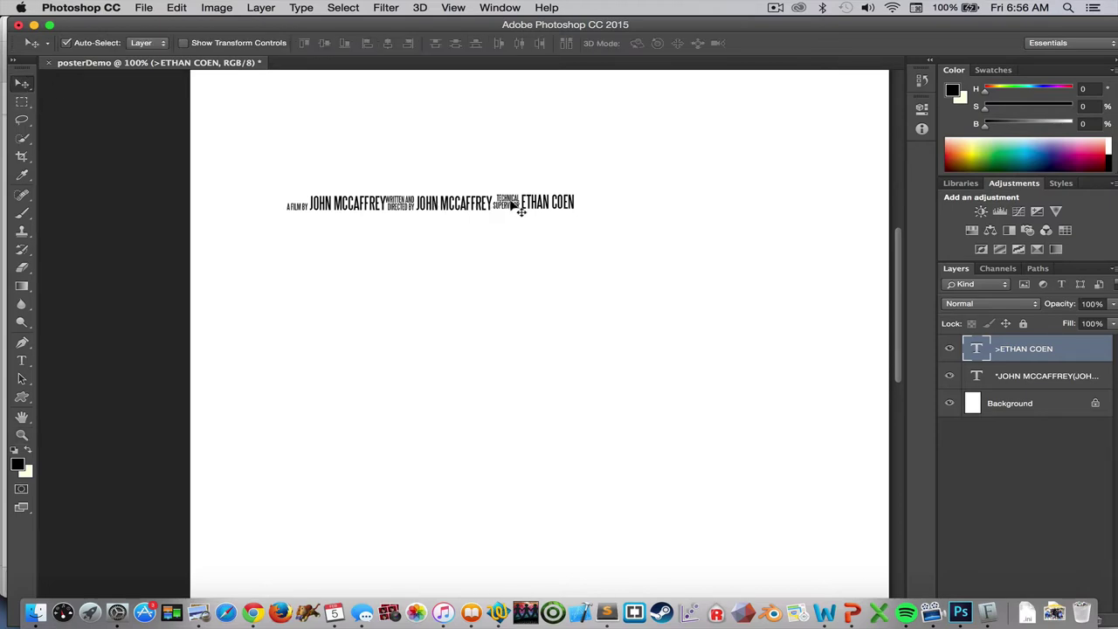
pyautogui.click(22, 360)
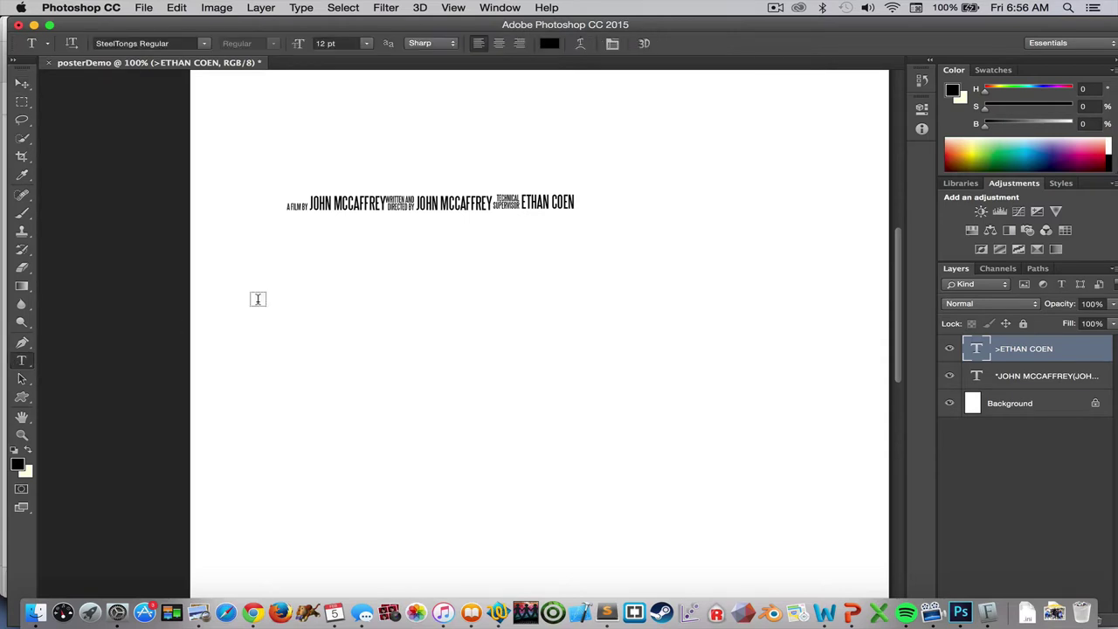
pyautogui.tripleClick(347, 201)
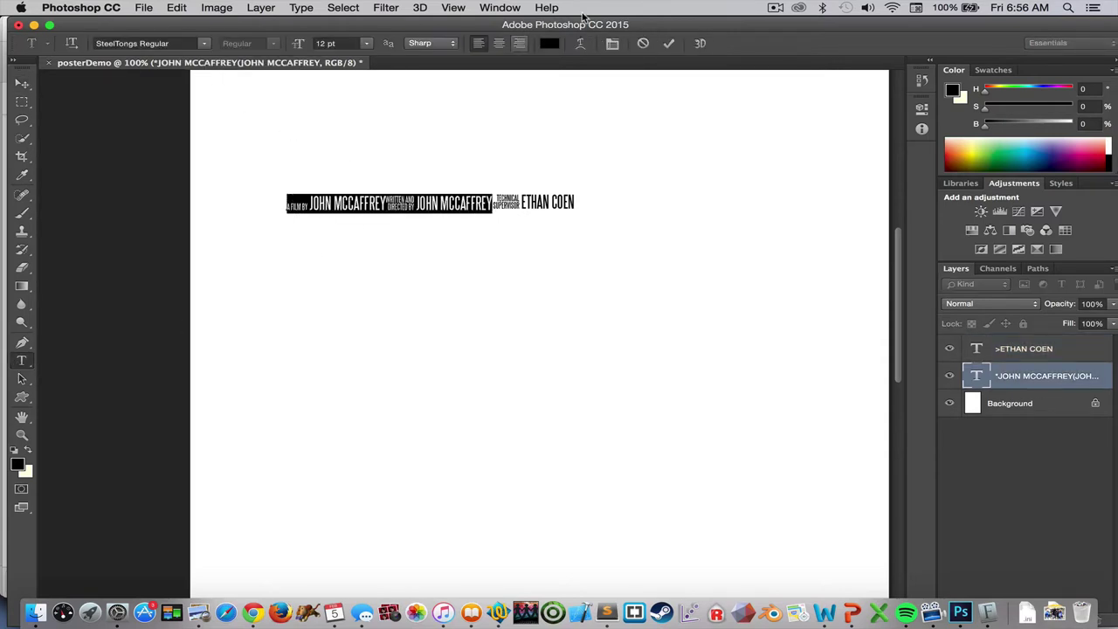
# Keep the credit at 12 pt and colour it dark red (#ad1d1d)
pyautogui.click(368, 43)
pyautogui.click(371, 43)
pyautogui.click(550, 43)
pyautogui.click(518, 238)
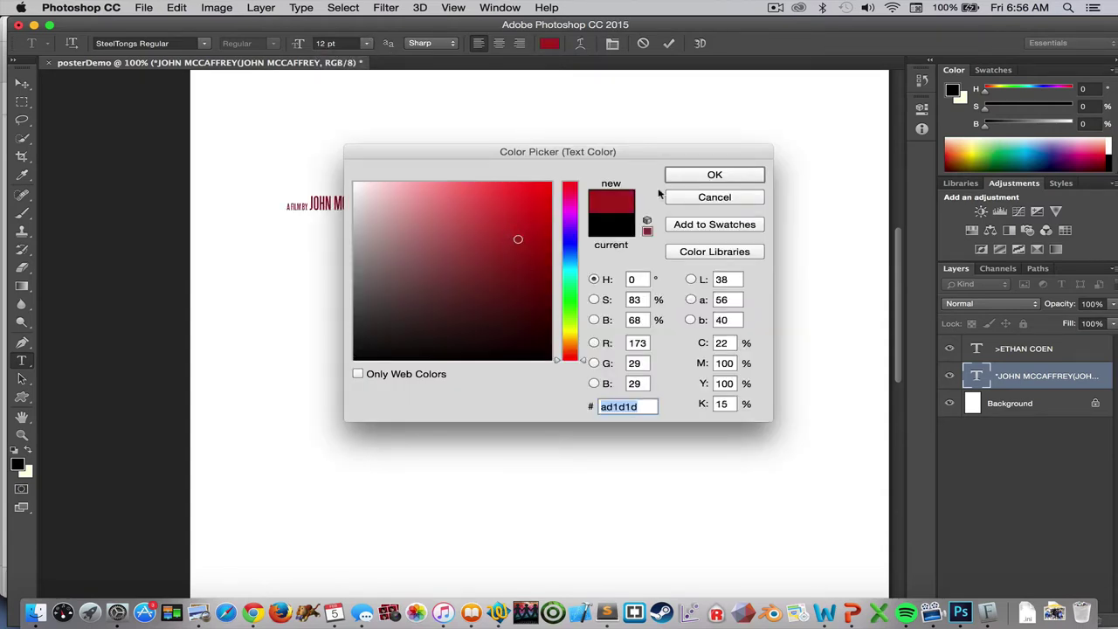
pyautogui.click(684, 179)
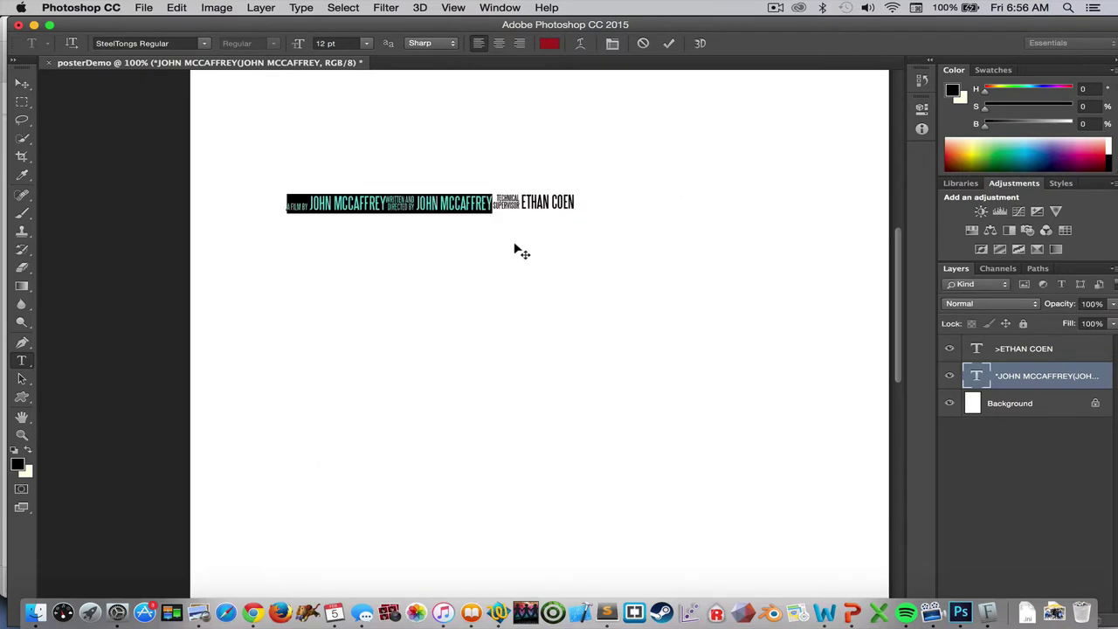
# Move the red credit line and the black ETHAN COEN credit lower, side by side
pyautogui.click(21, 84)
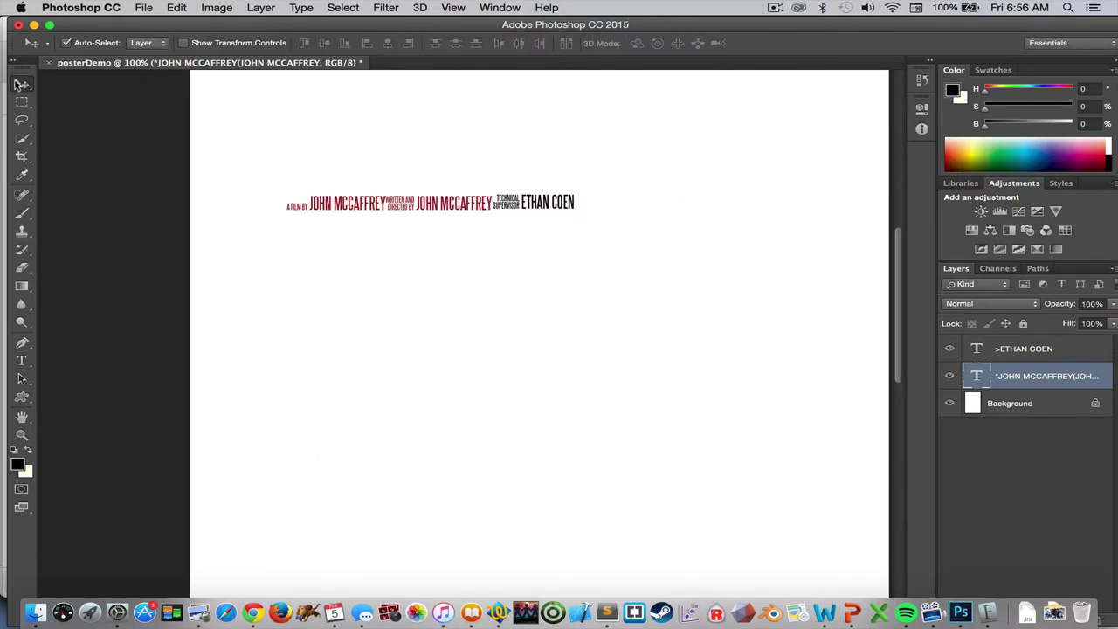
pyautogui.moveTo(271, 190); pyautogui.dragTo(252, 338)
pyautogui.click(510, 203)
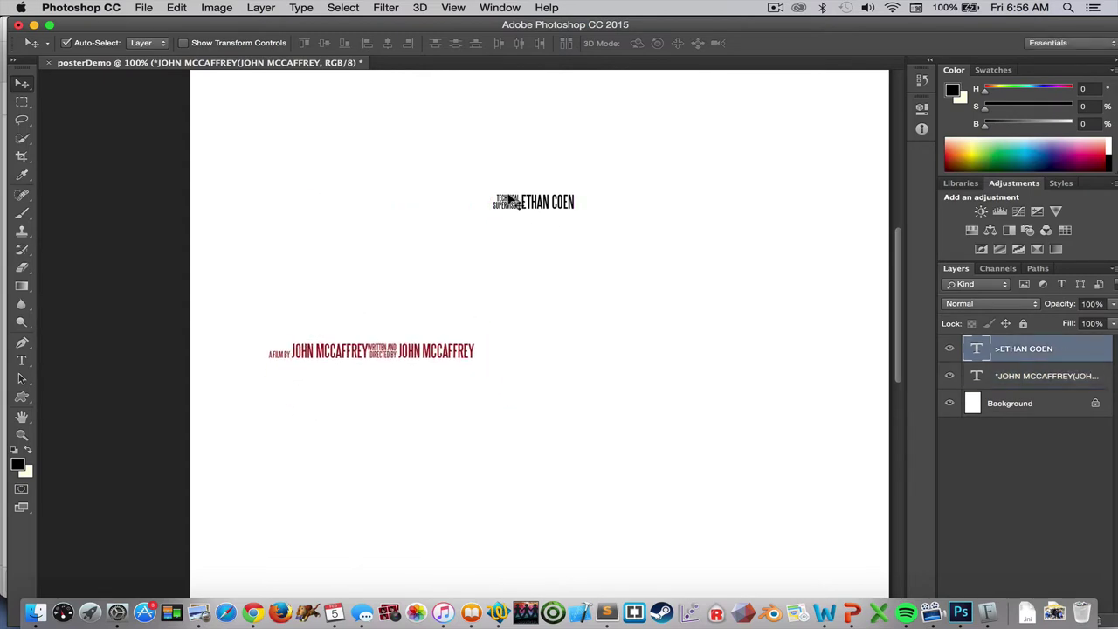
pyautogui.moveTo(510, 203); pyautogui.dragTo(515, 346)
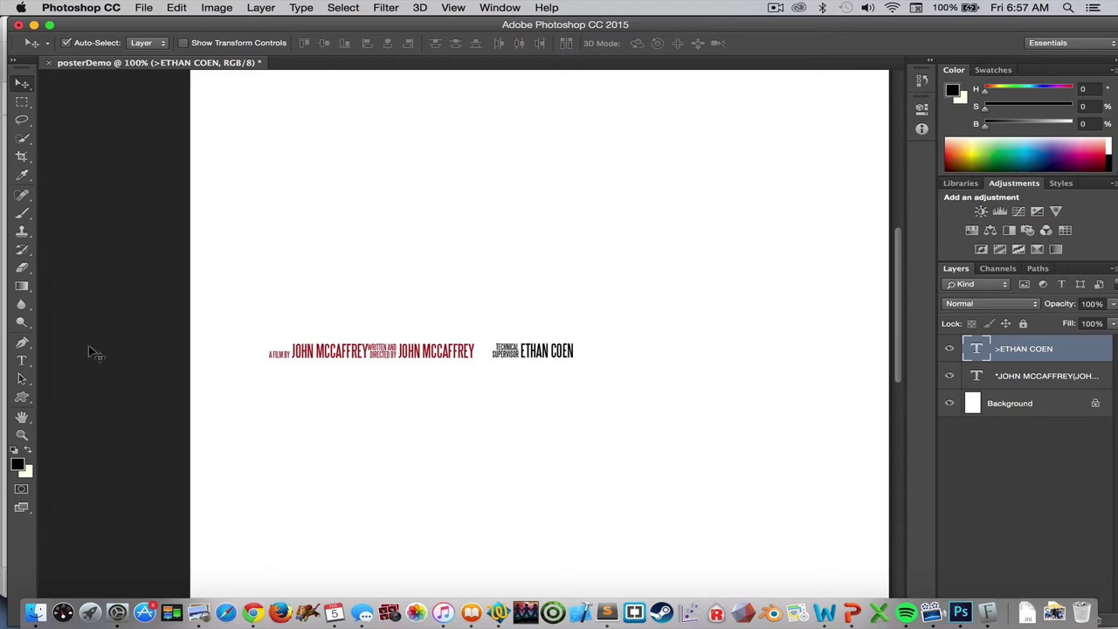
# Select the TECHNICAL SUPERVISOR ETHAN COEN text and copy it with Edit > Copy
pyautogui.click(21, 360)
pyautogui.moveTo(494, 351); pyautogui.dragTo(574, 353)
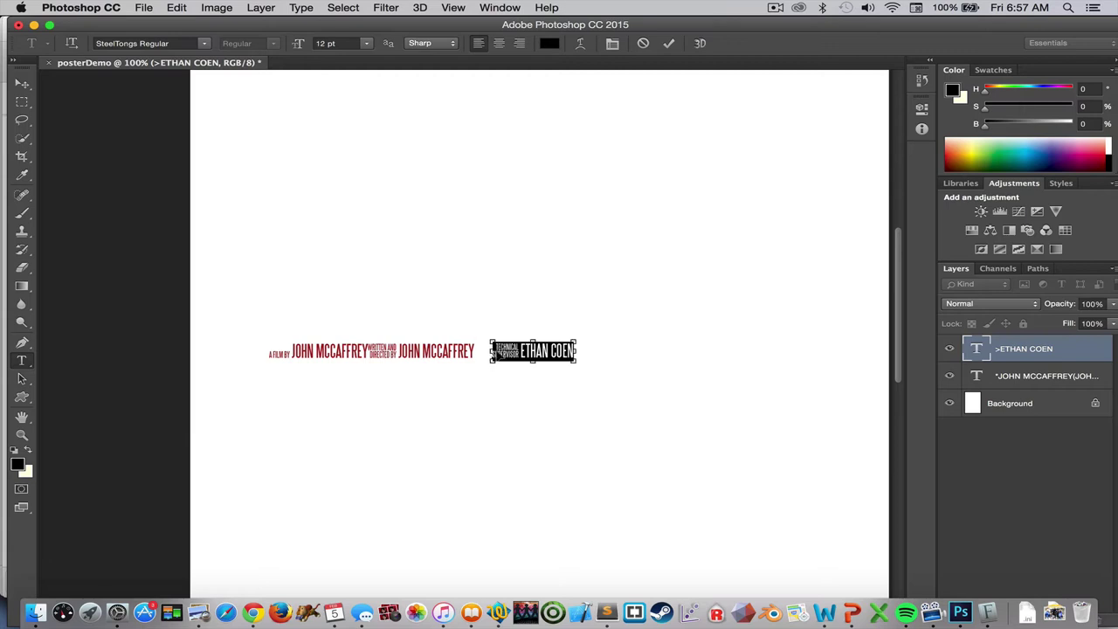
pyautogui.click(183, 7)
pyautogui.click(188, 108)
# Paste the copied credit onto the end of the red credit line and commit it
pyautogui.click(22, 84)
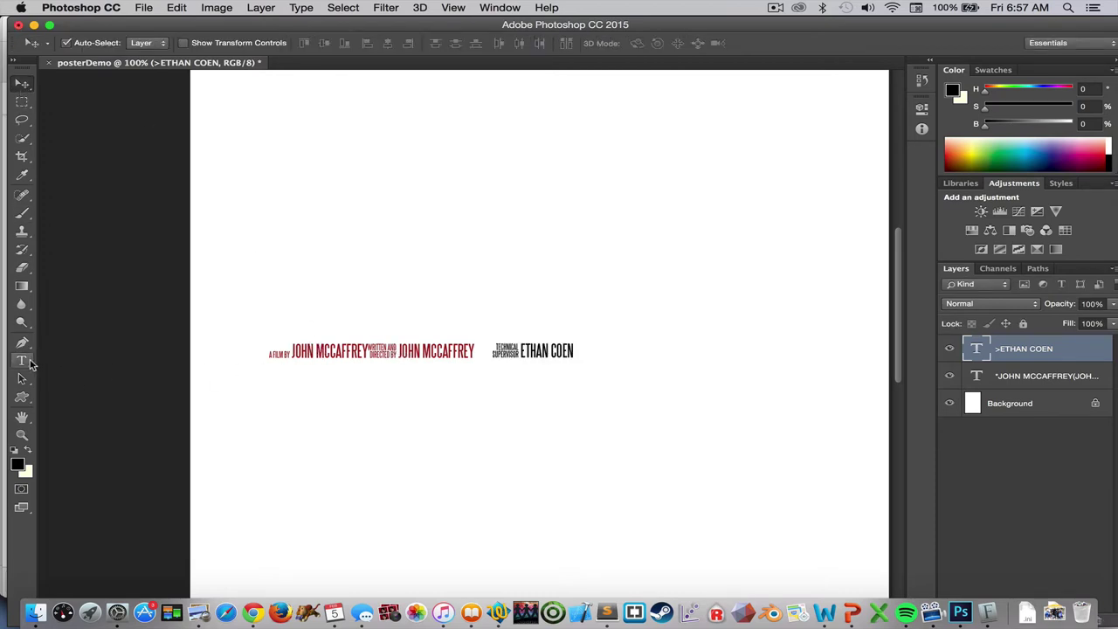
pyautogui.click(22, 361)
pyautogui.click(385, 355)
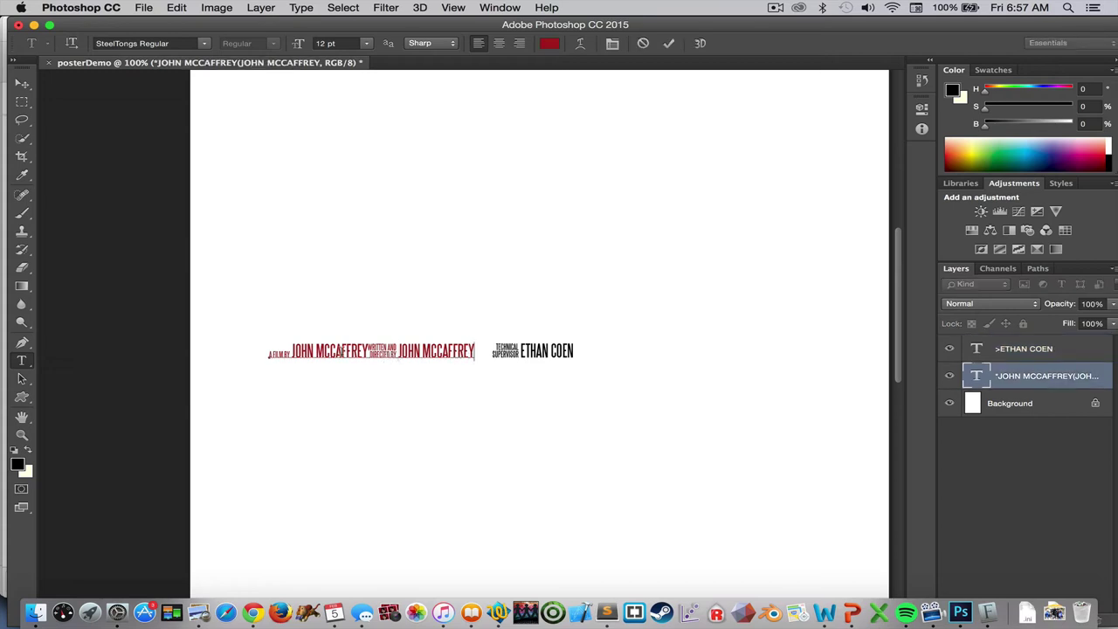
pyautogui.press('cmd+v')
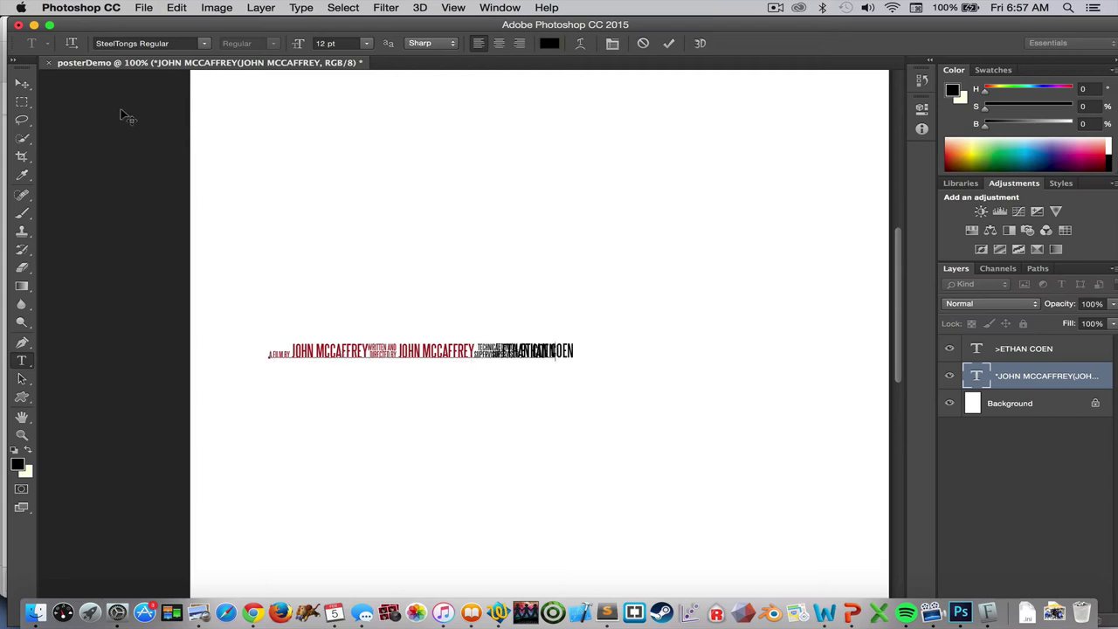
pyautogui.click(22, 85)
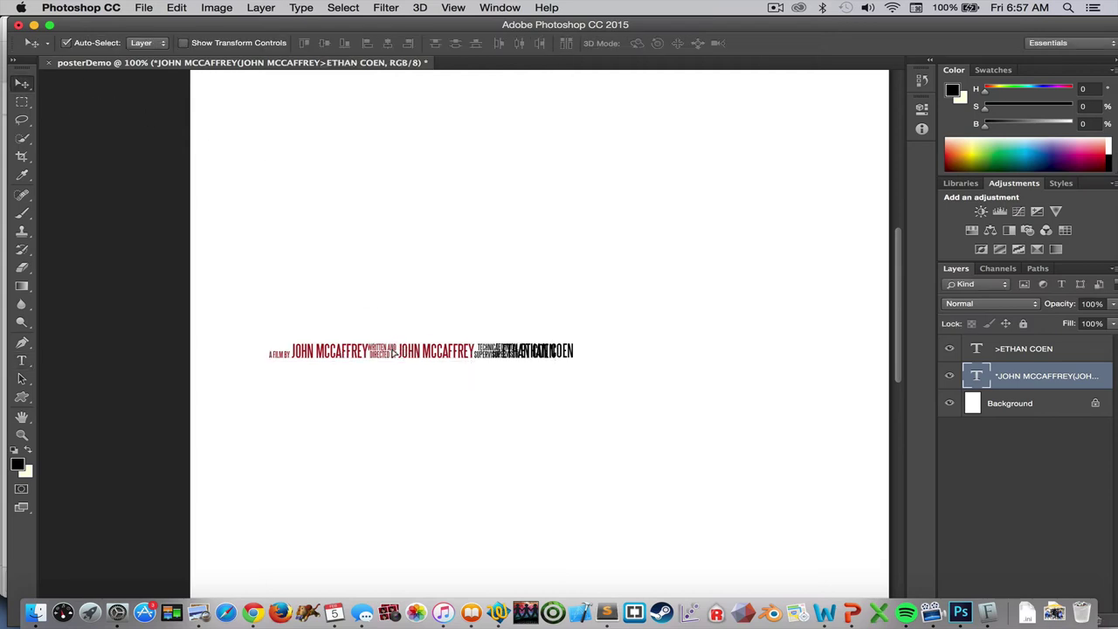
# Move the combined line lower and delete the separate ETHAN COEN layer
pyautogui.moveTo(392, 348); pyautogui.dragTo(412, 454)
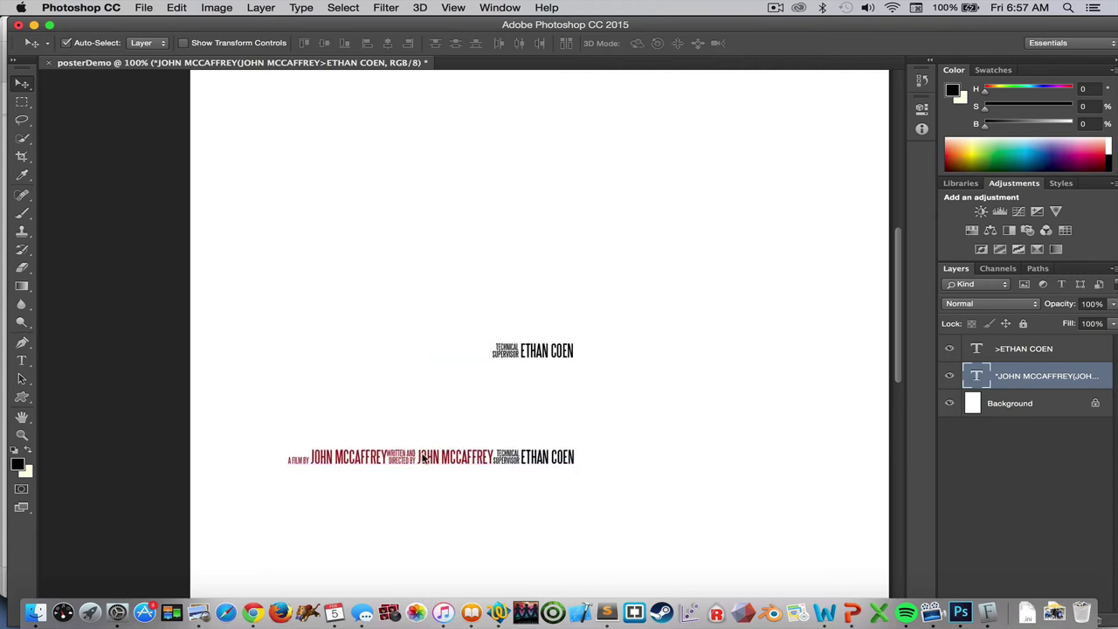
pyautogui.click(993, 349)
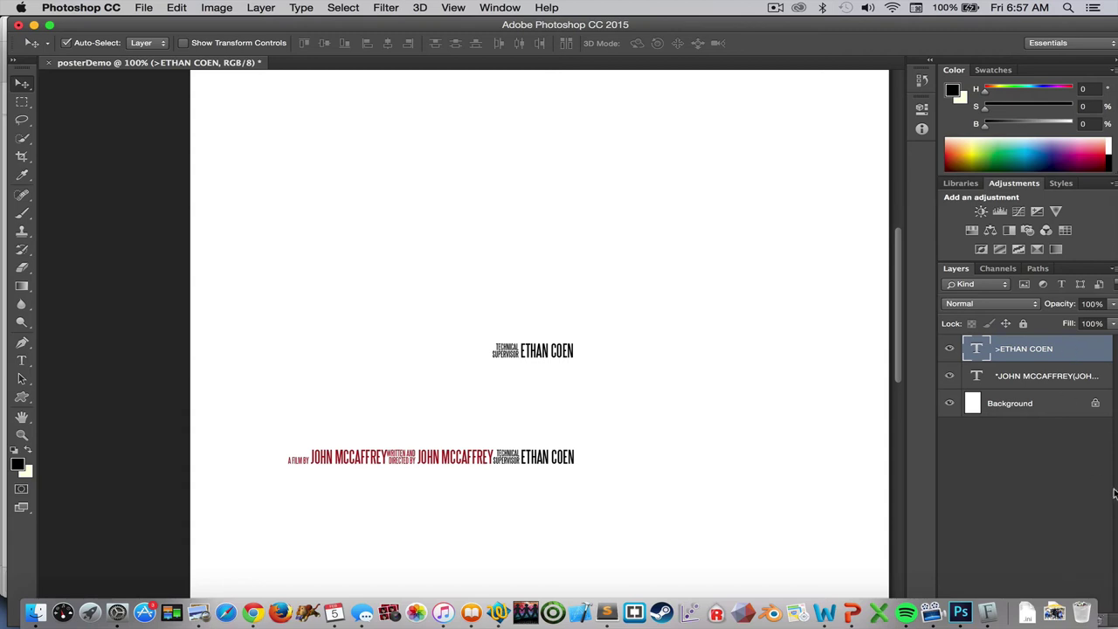
pyautogui.moveTo(1032, 343); pyautogui.dragTo(1096, 619)
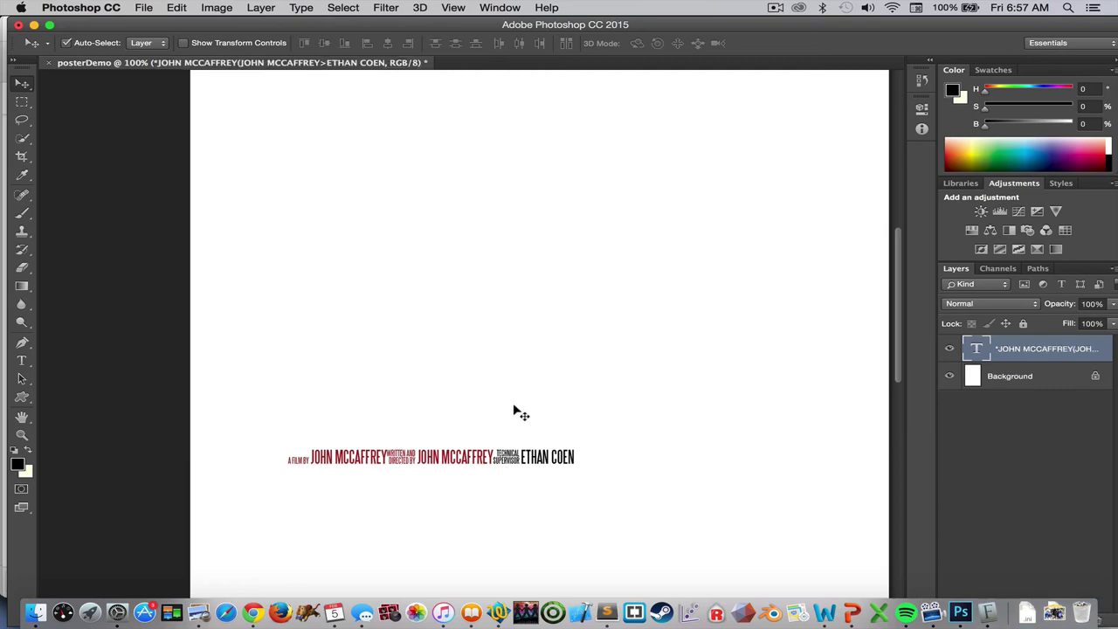
# Reposition the combined credit line, zoom out to 50%, and drag it down to the bottom edge
pyautogui.moveTo(540, 455); pyautogui.dragTo(505, 375)
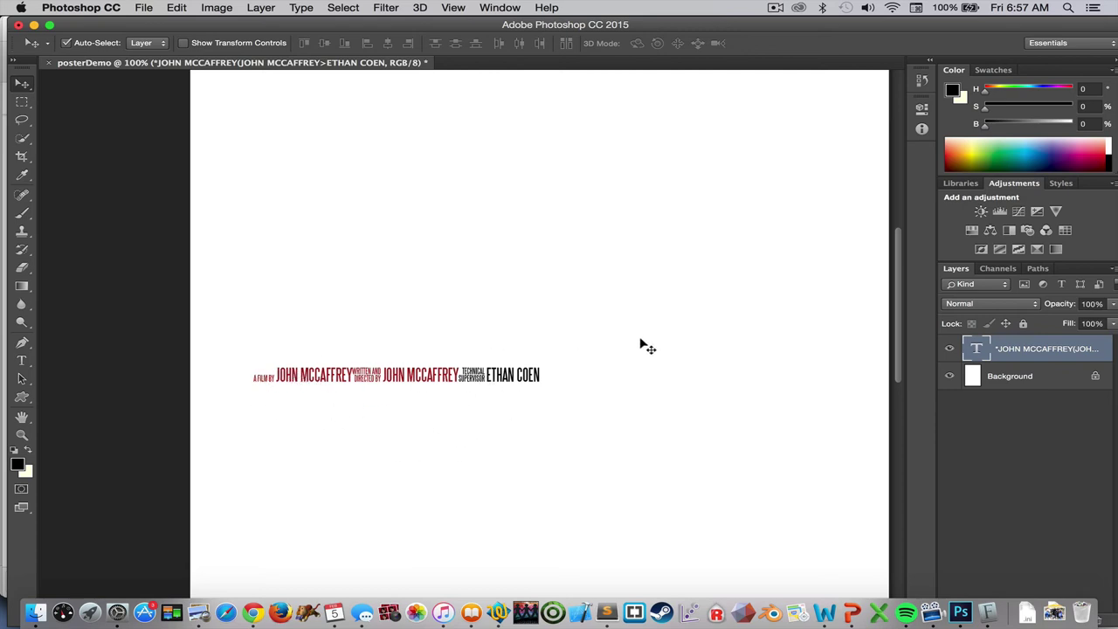
pyautogui.press('super')
pyautogui.press('super+minus')
pyautogui.press('super+minus')
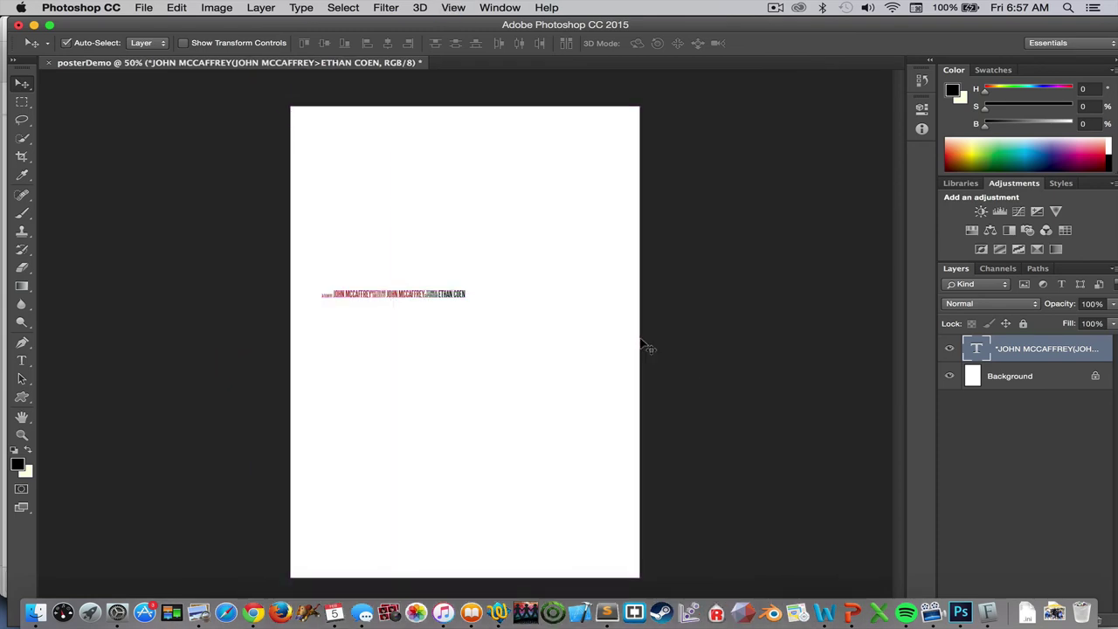
pyautogui.moveTo(430, 295); pyautogui.dragTo(417, 535)
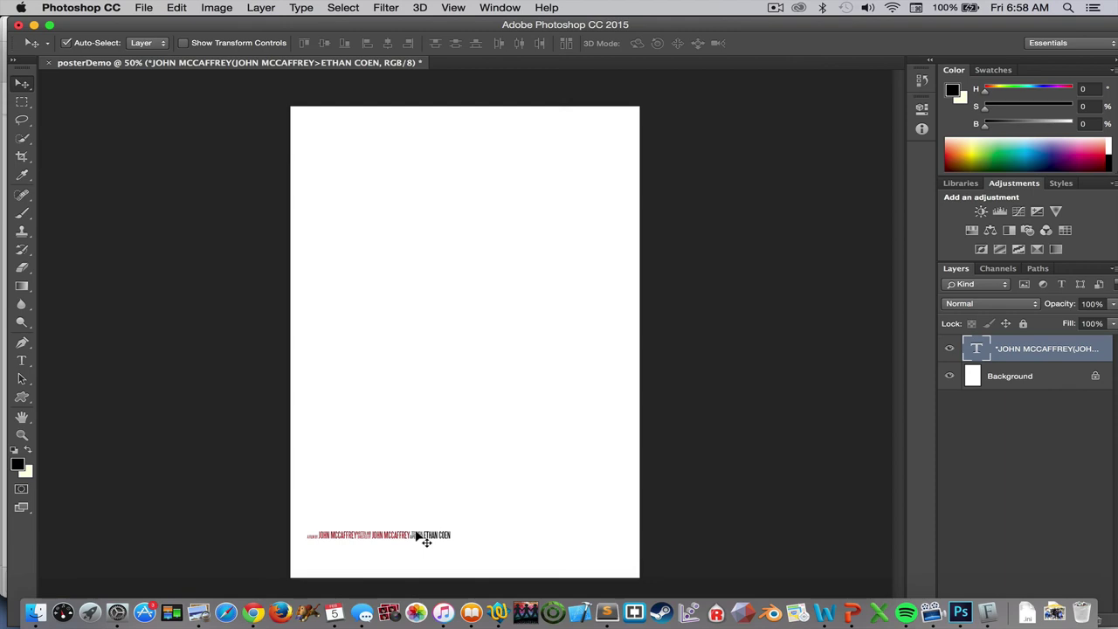